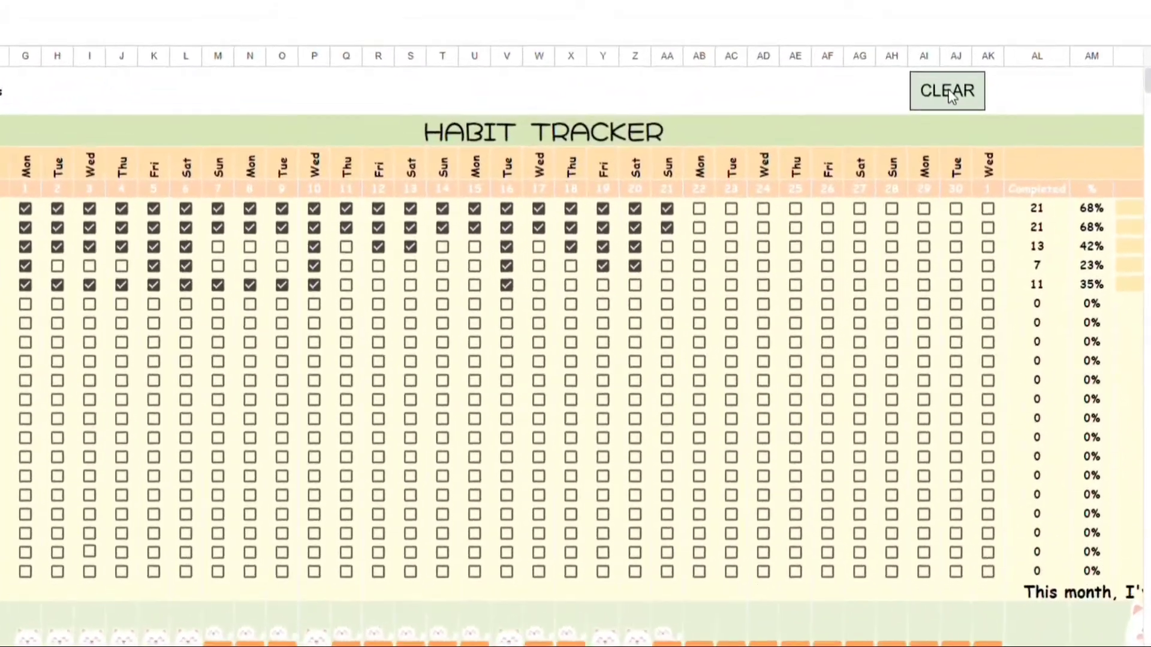
Step: Press CLEAR on each example tracker to wipe its habit names and ticks
left_click(971, 85)
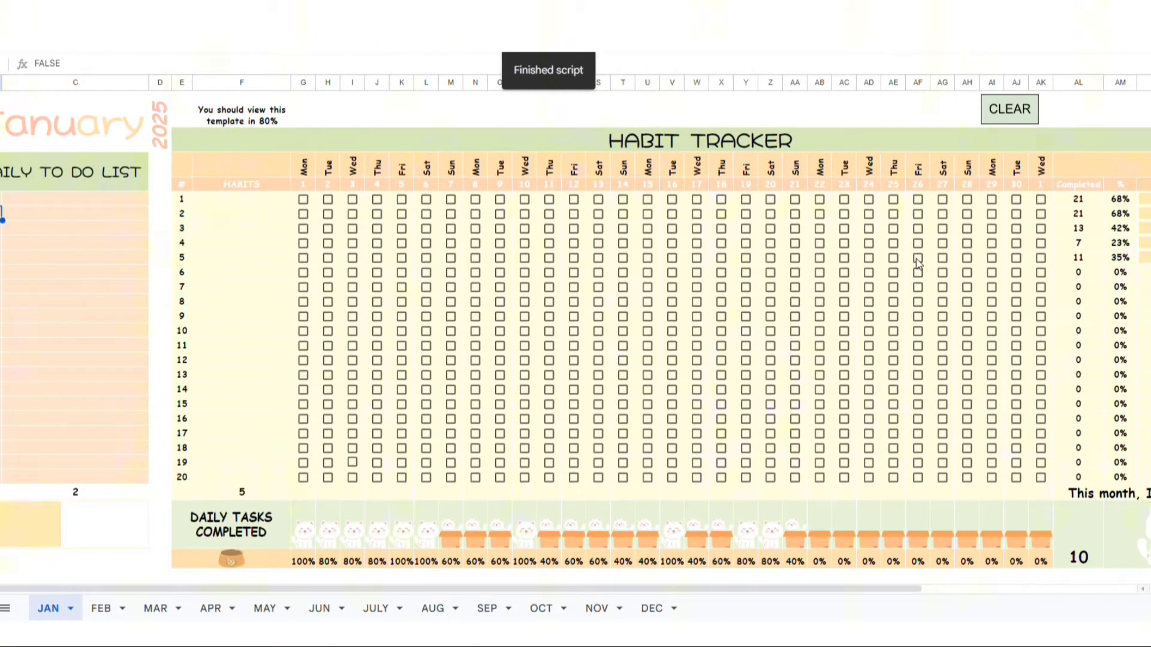
scroll(911, 299, "down", 5)
scroll(908, 301, "down", 1)
scroll(908, 302, "down", 3)
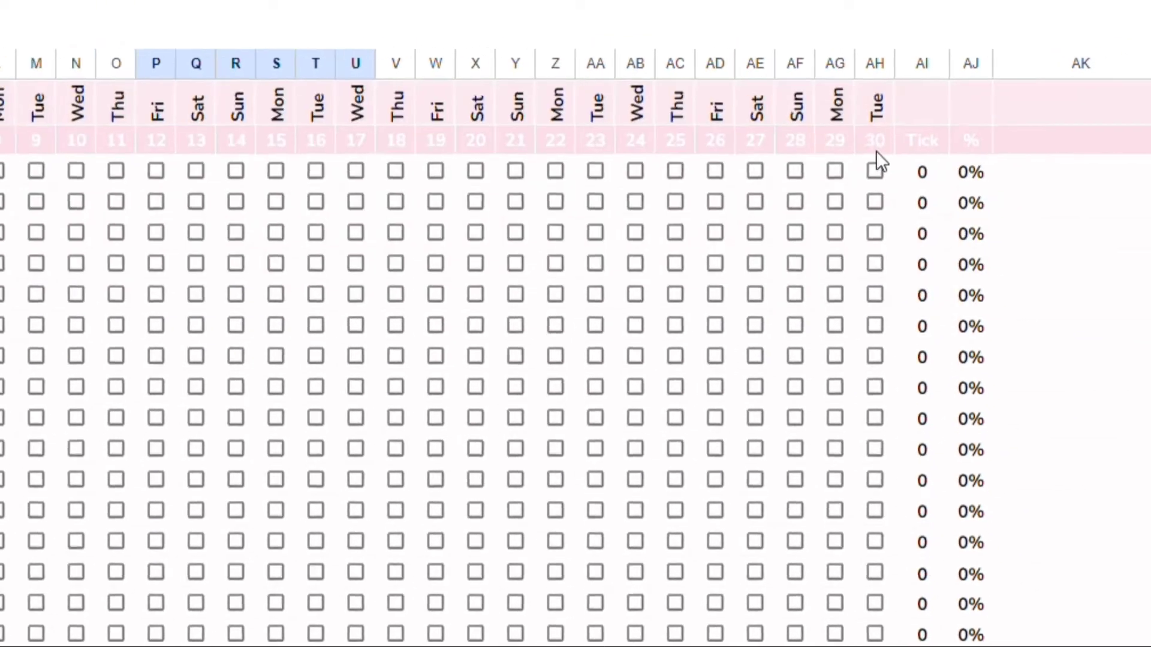
scroll(876, 150, "down", 3)
scroll(944, 148, "down", 2)
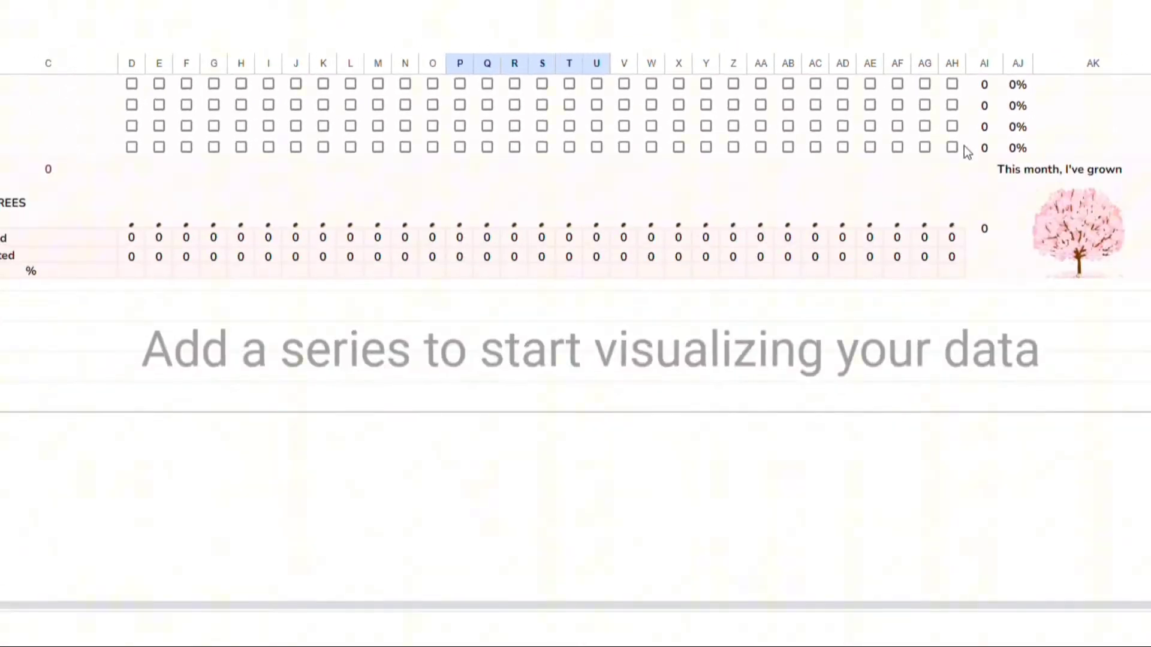
scroll(964, 145, "down", 3)
scroll(964, 148, "down", 3)
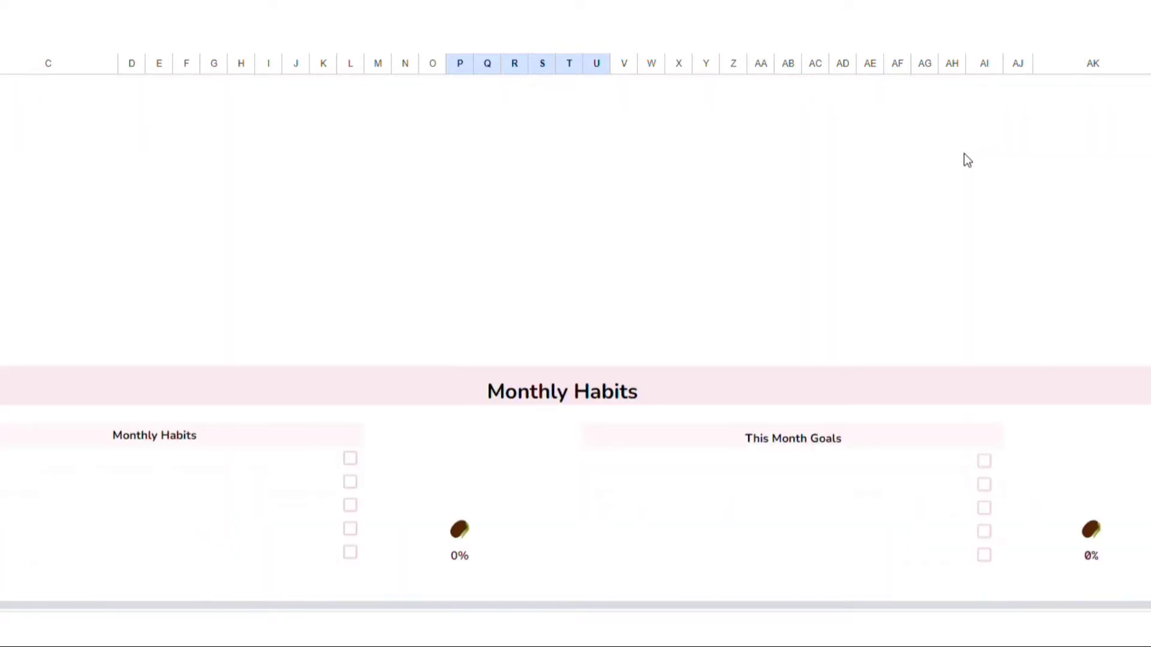
scroll(964, 154, "down", 3)
scroll(964, 160, "down", 2)
scroll(964, 160, "down", 3)
scroll(964, 160, "down", 3)
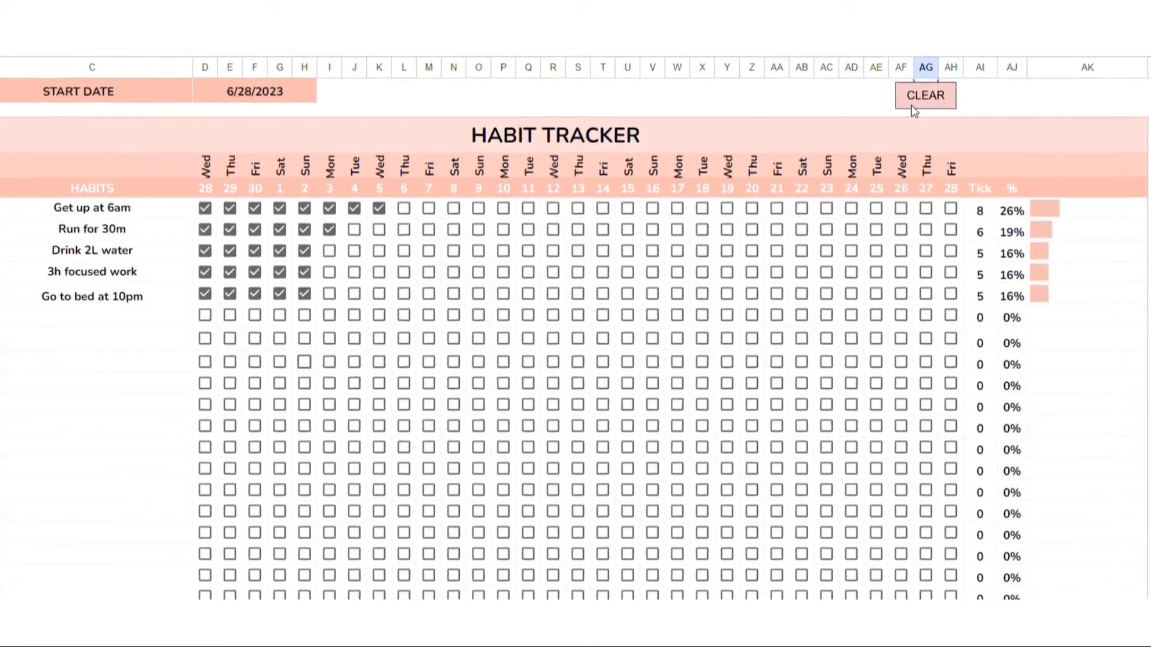
left_click(926, 102)
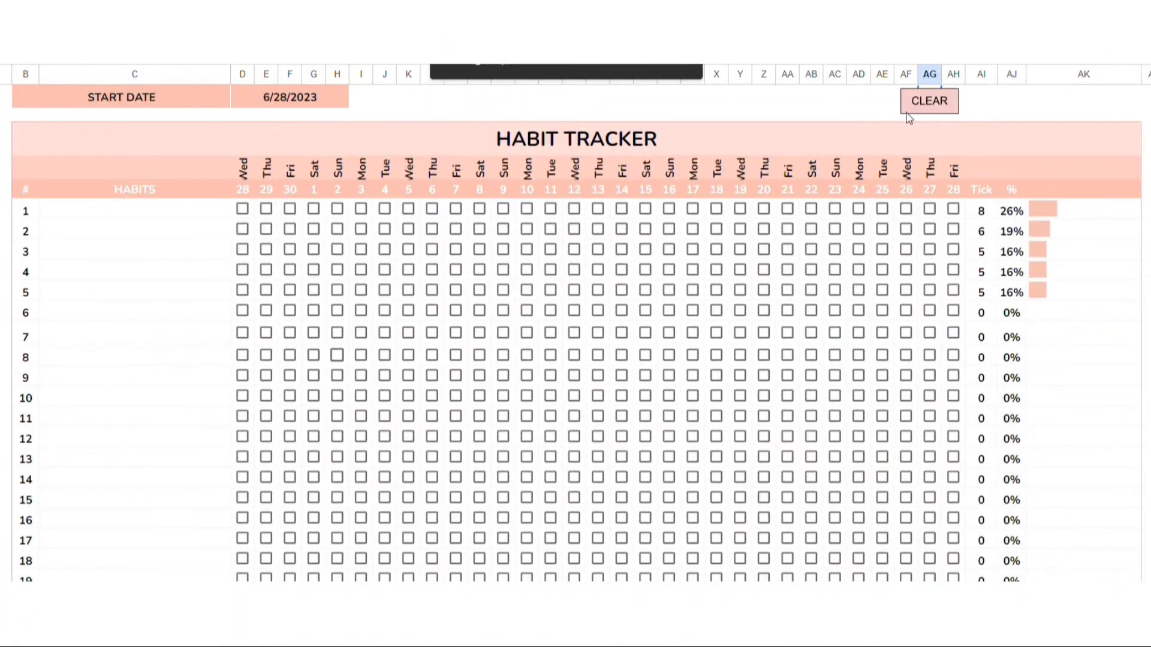
scroll(882, 145, "down", 3)
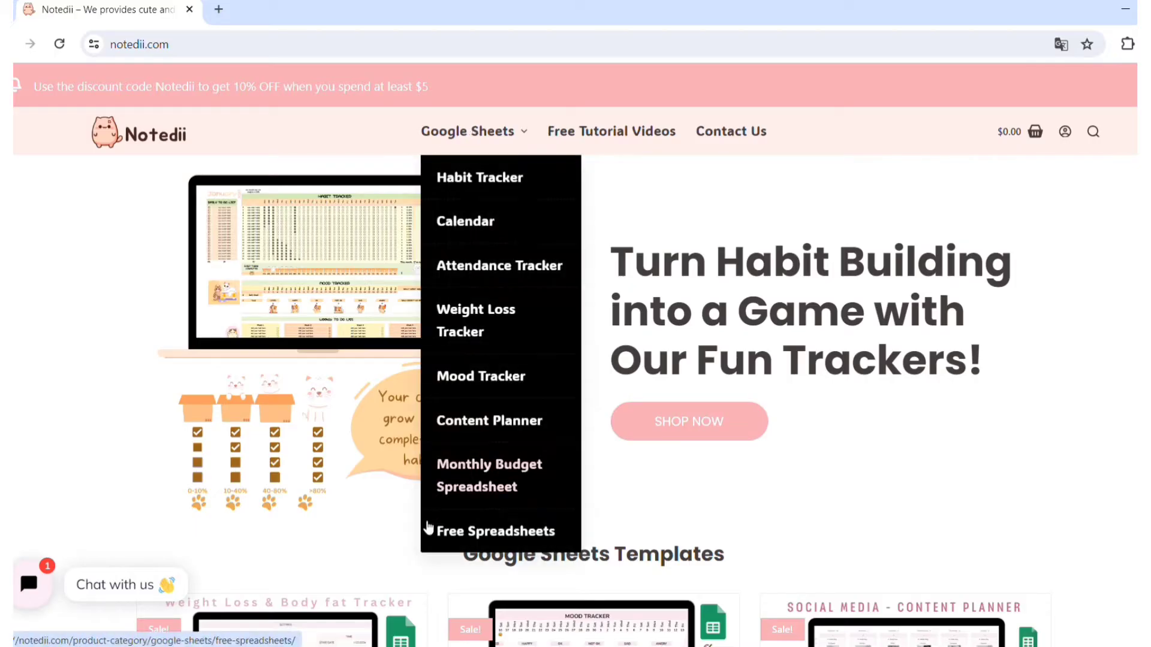
Step: Open Notedii's Free Spreadsheets page and add the Free Habit Tracker Spreadsheet to the cart
left_click(477, 538)
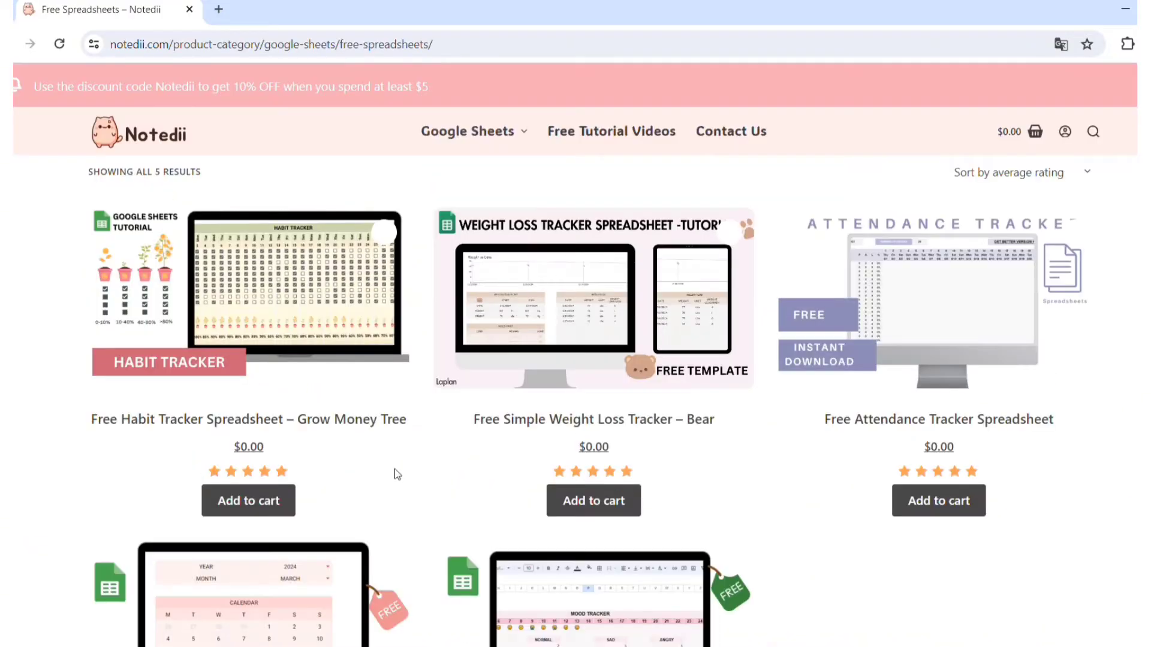
left_click(243, 506)
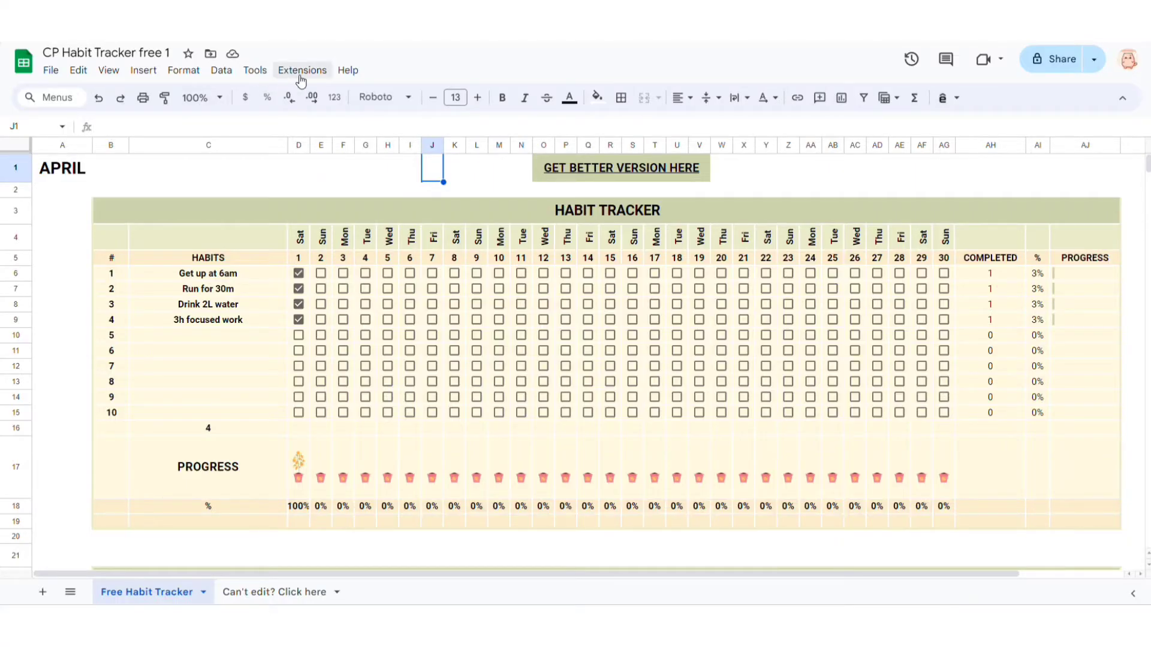
Step: Start recording a macro and clear the habit names in C6:C15
left_click(301, 76)
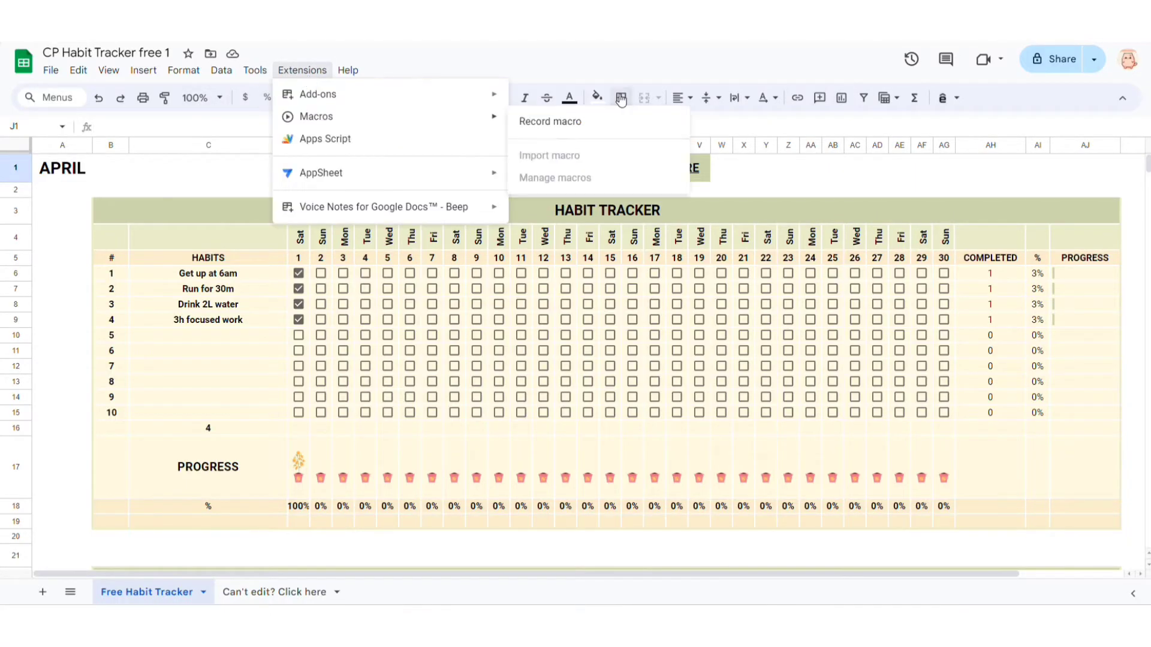
mouse_move(175, 165)
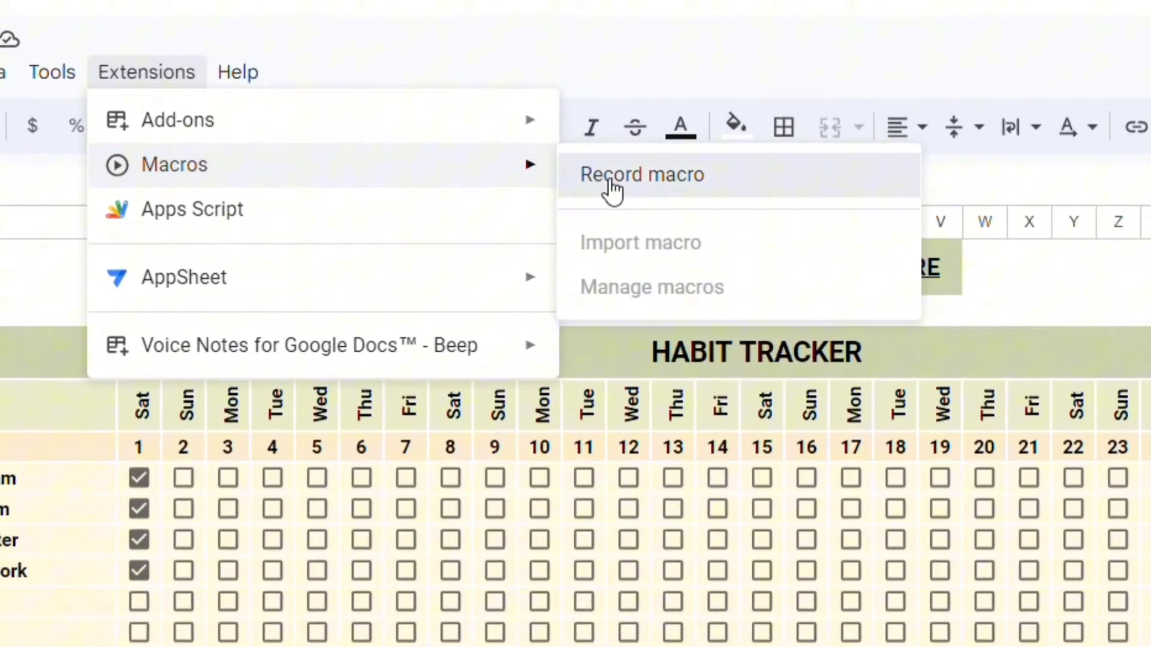
left_click(610, 185)
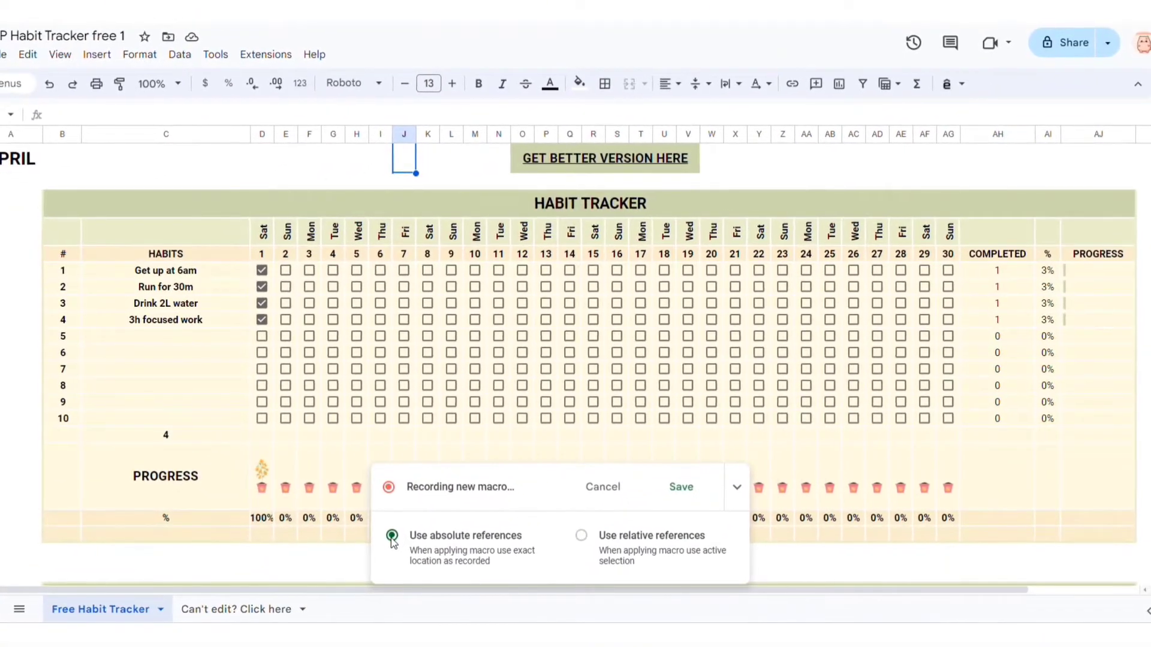
scroll(230, 195, "down", 2)
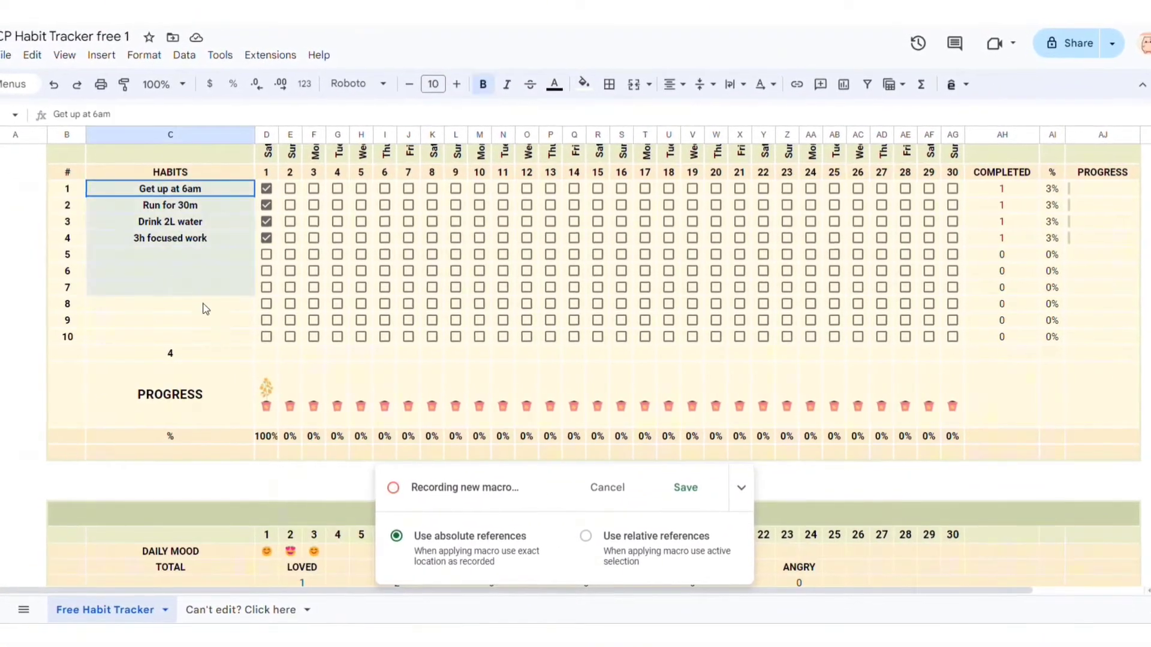
left_click_drag(229, 196, 195, 335)
key("Delete")
scroll(232, 302, "up", 2)
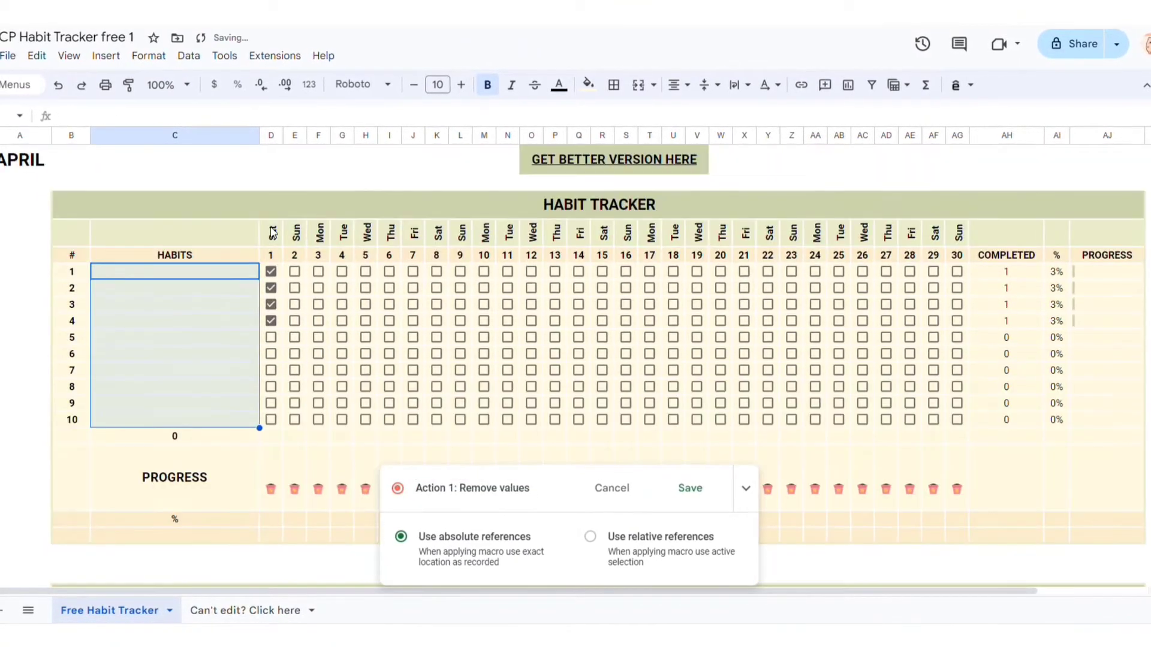
Step: Untick day 1 for habits D6–D9 and clear the mood row D24:AG24
left_click(274, 271)
left_click(274, 305)
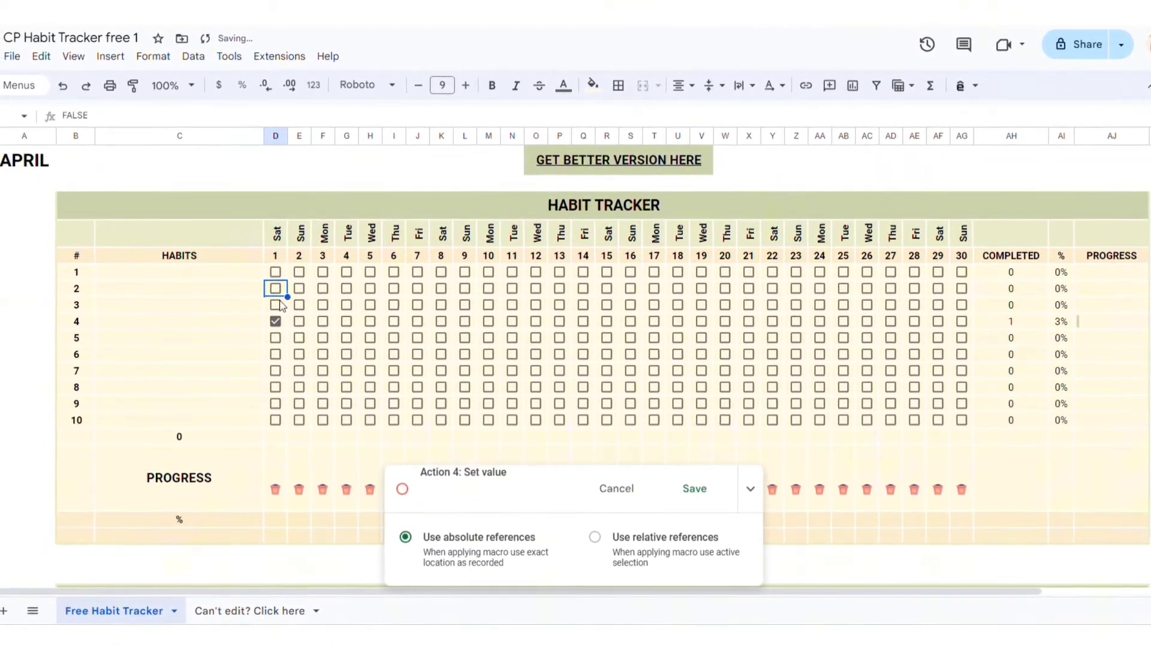
left_click(274, 322)
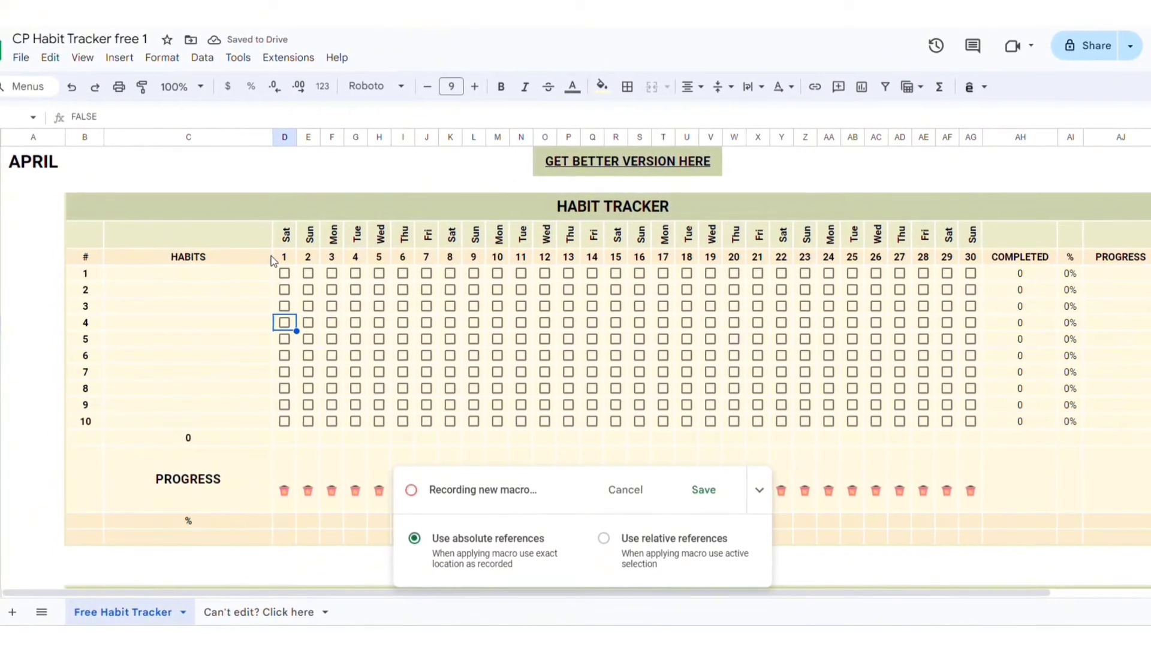
scroll(274, 270, "down", 3)
scroll(284, 270, "down", 3)
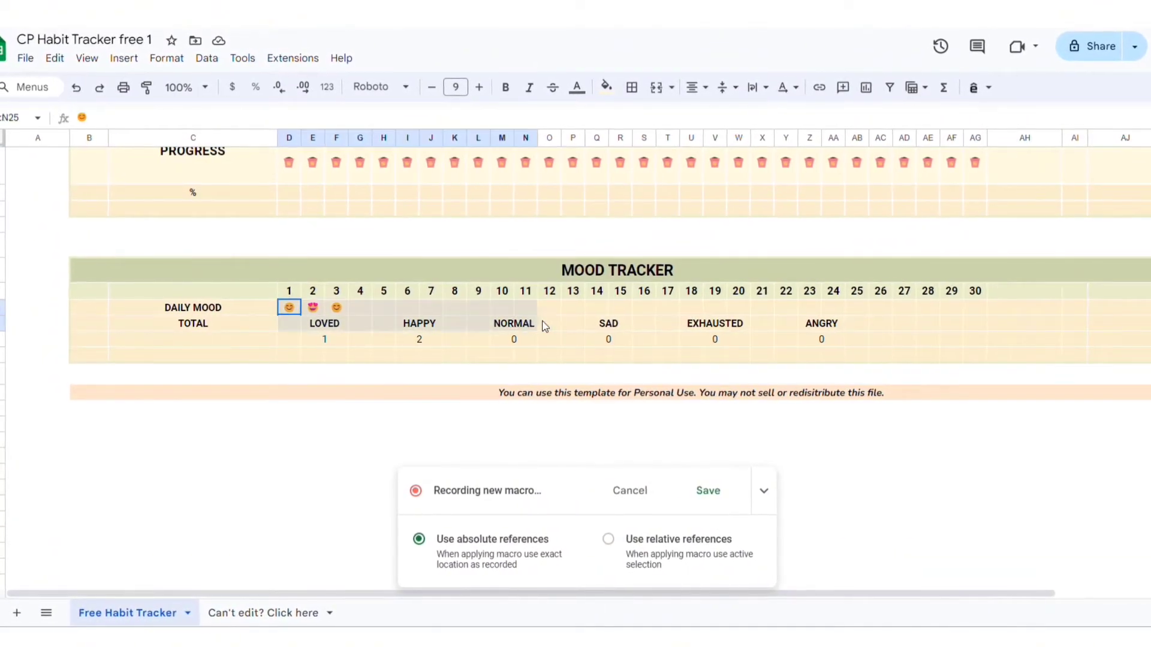
left_click_drag(286, 311, 980, 316)
key("Delete")
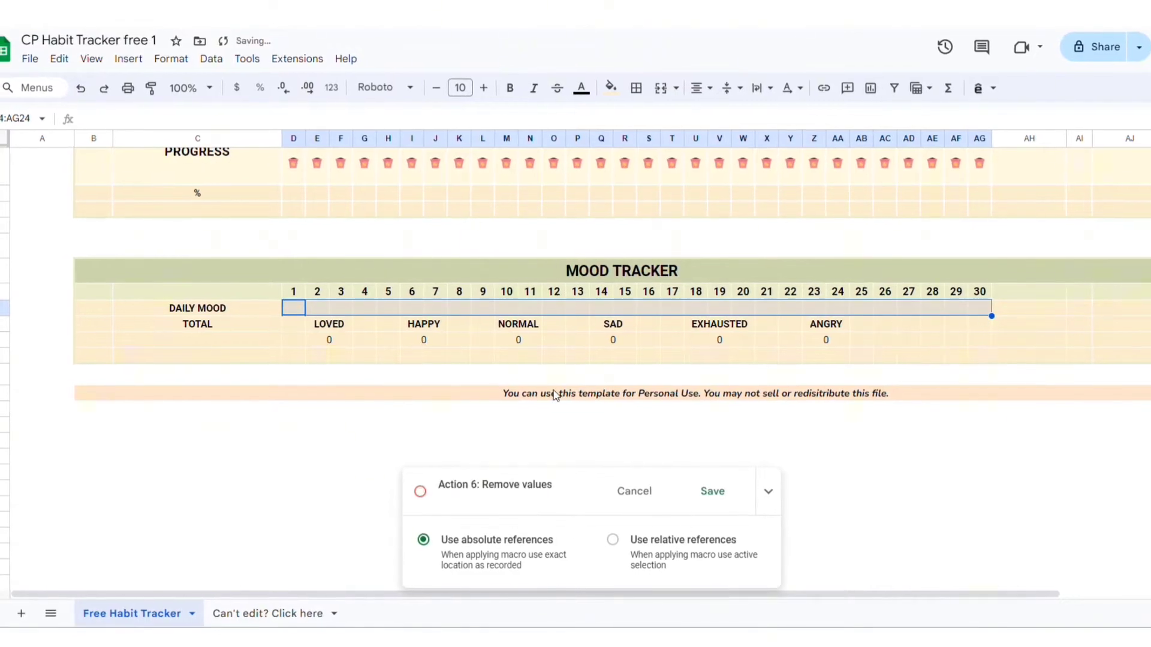
scroll(558, 396, "up", 5)
Step: Save the recorded macro under the name 'Reset'
left_click(714, 492)
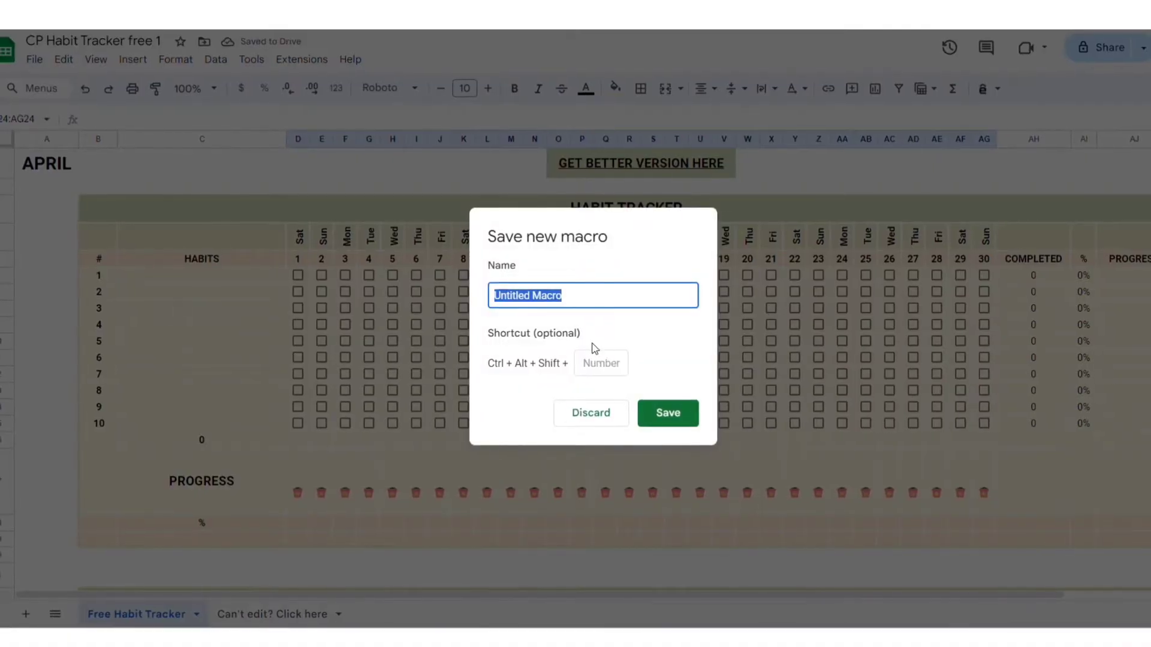
key("BackSpace")
type("Reset")
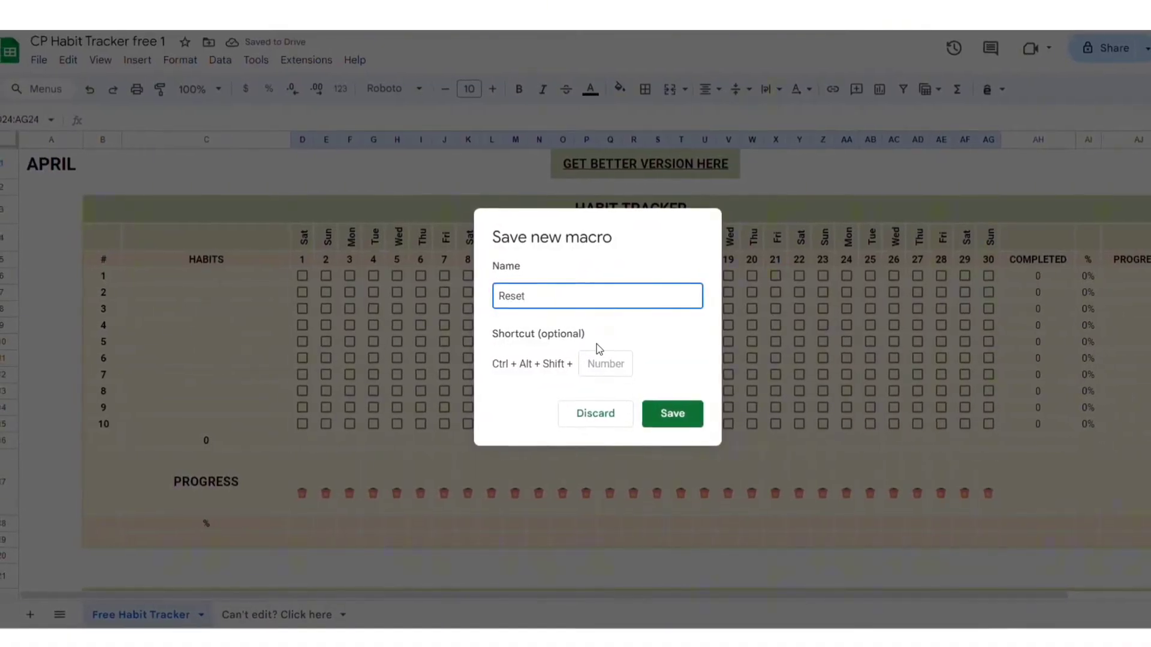
left_click(681, 418)
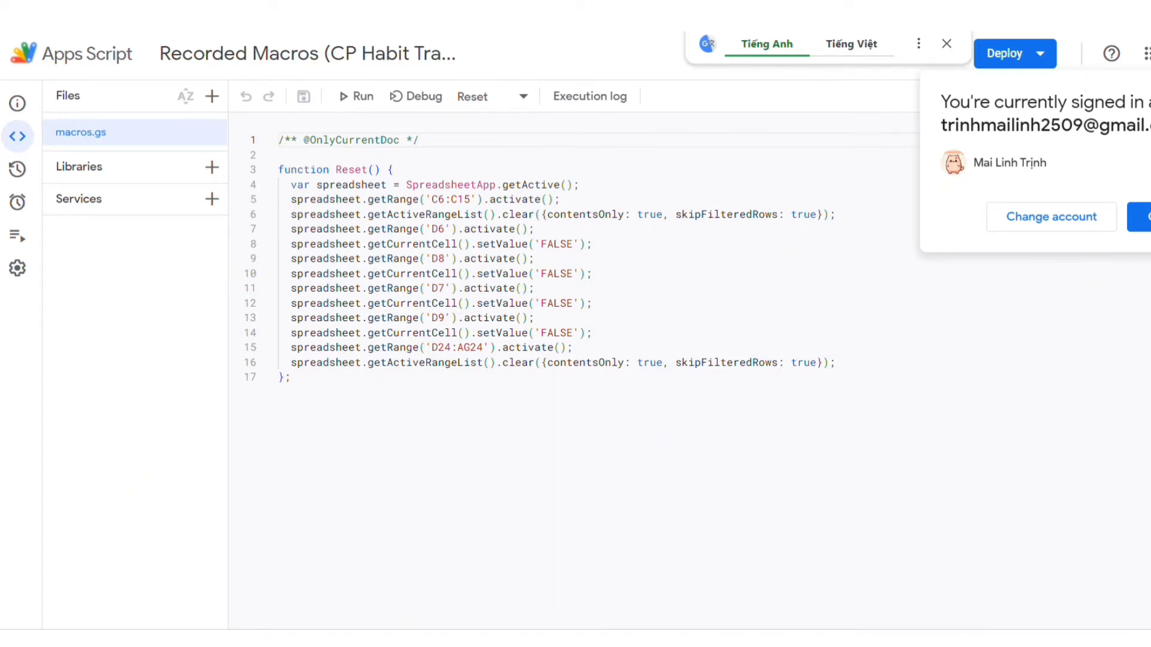
Step: Rename the Apps Script file macros.gs to Reset.gs
left_click(213, 133)
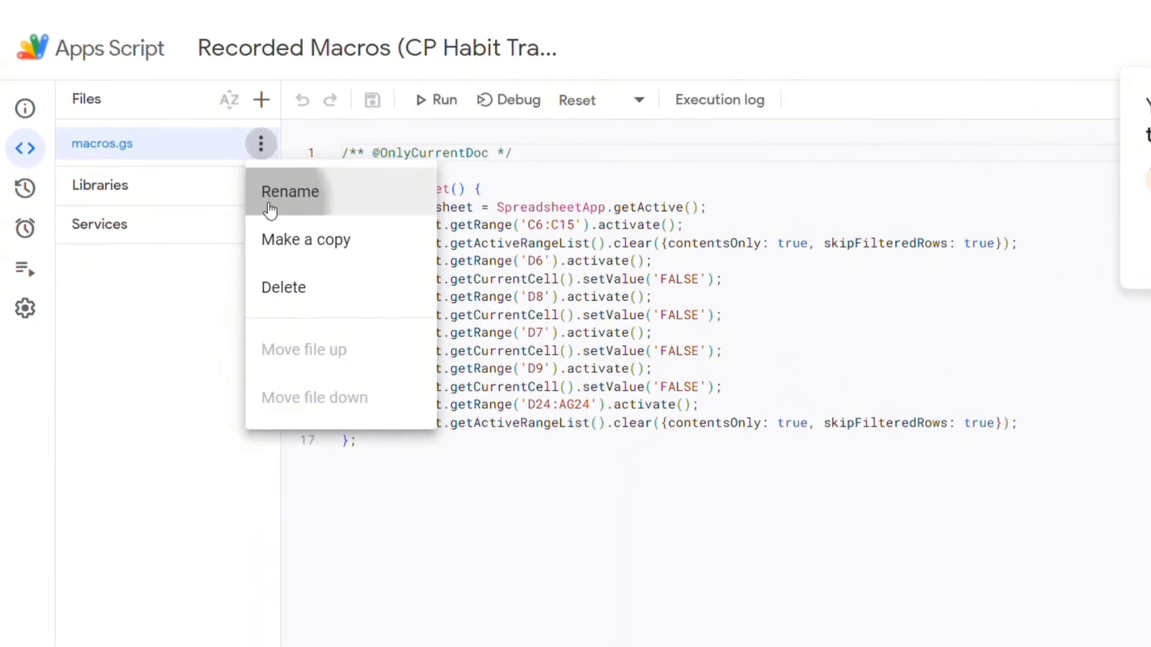
left_click(194, 166)
type("Reset")
left_click(617, 607)
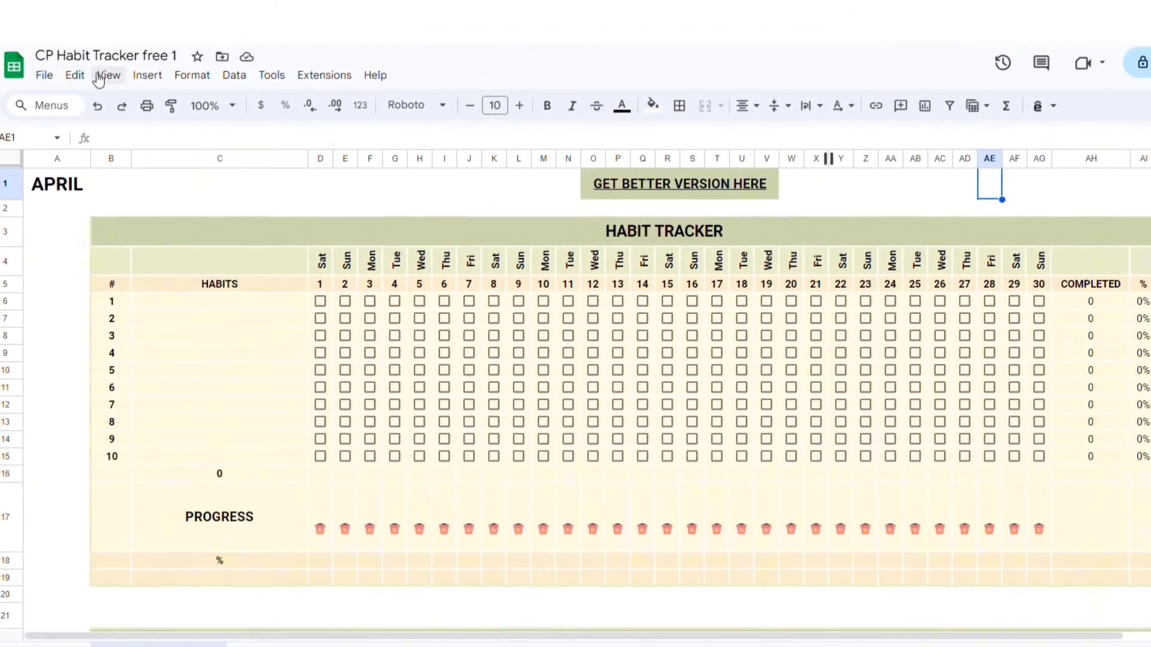
Step: Start a new drawing with a CLEAR text box sized to fit the word
left_click(144, 68)
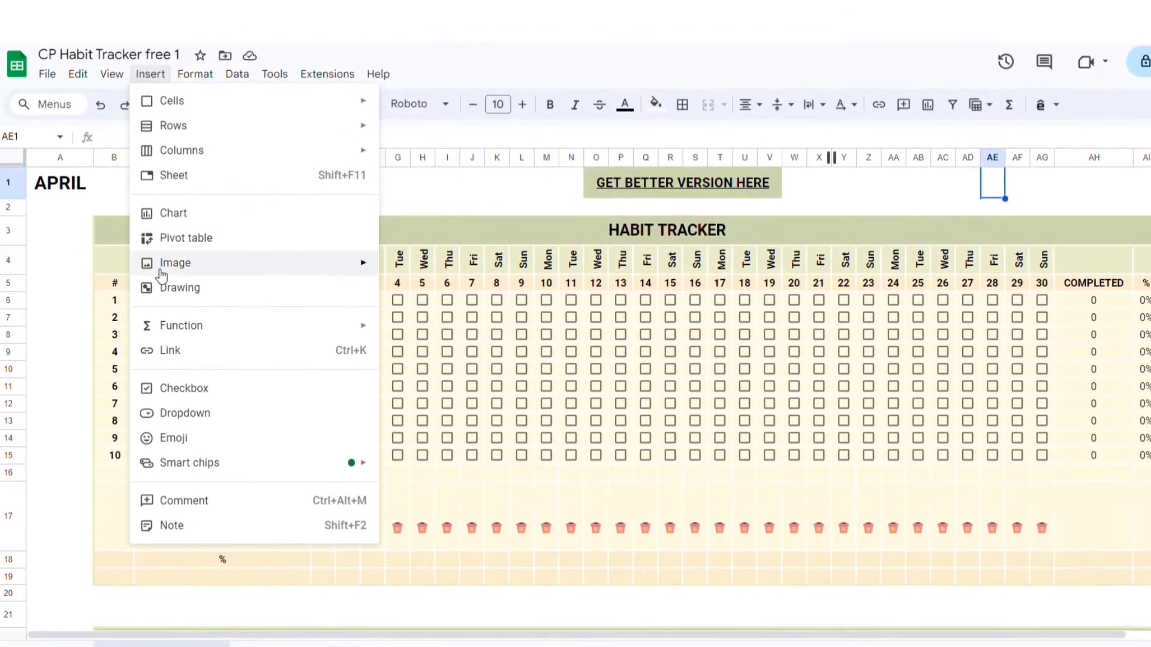
left_click(164, 288)
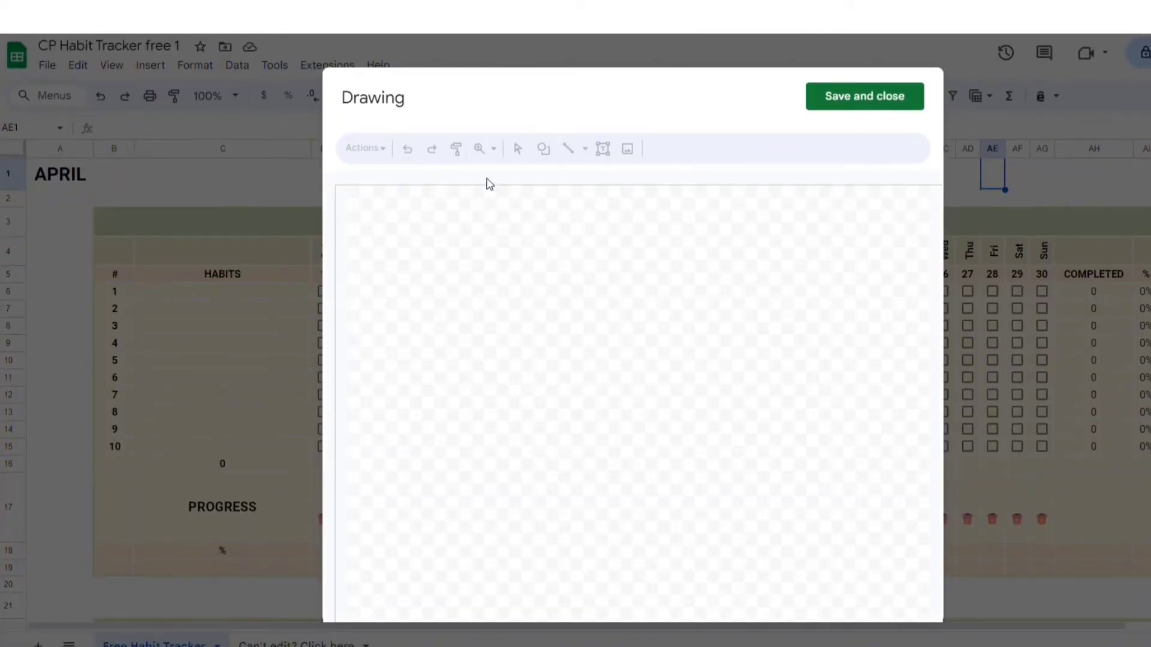
left_click(545, 160)
left_click(603, 150)
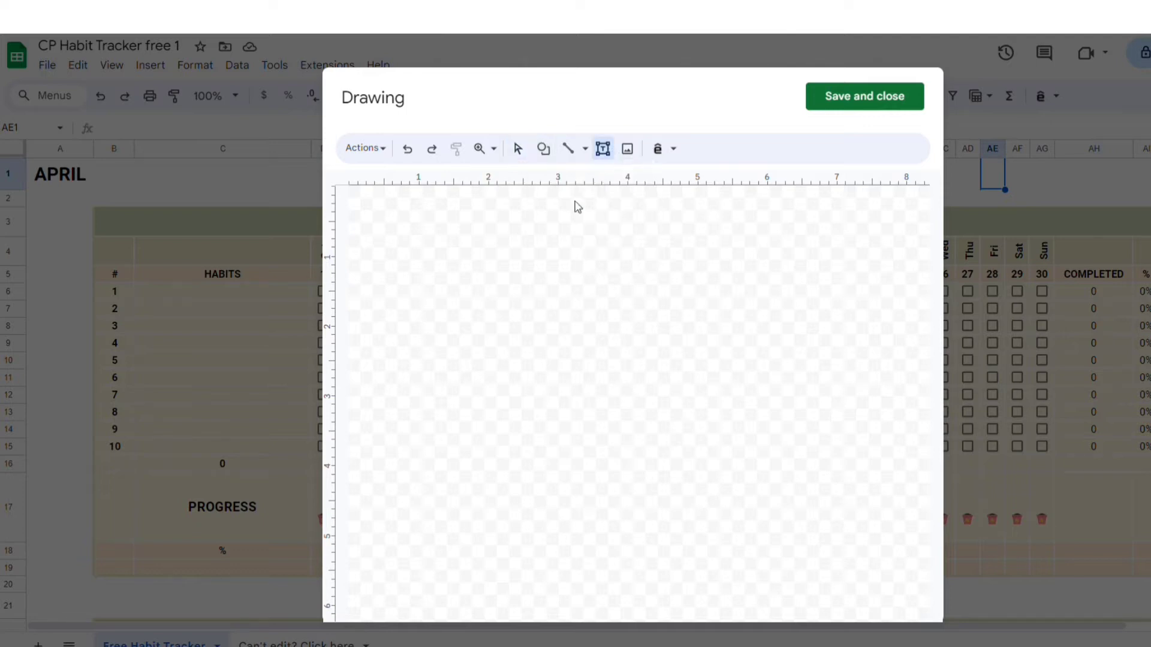
left_click(489, 325)
type("CLEAR")
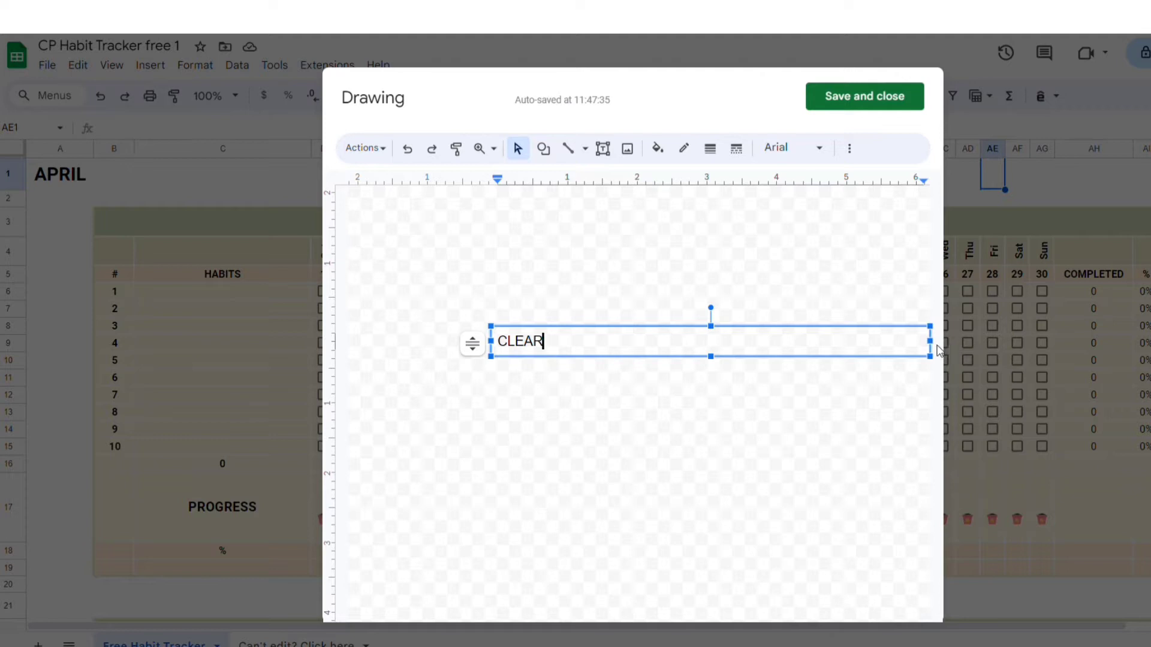
key("Escape")
left_click_drag(562, 353, 556, 356)
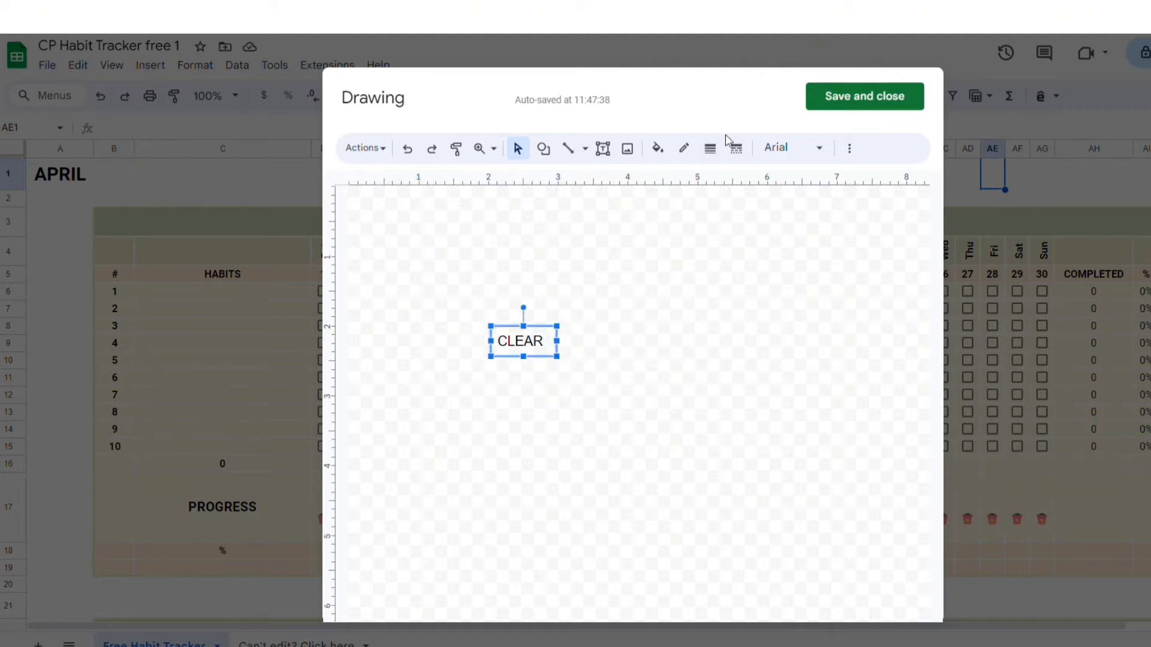
Step: Centre the CLEAR text, fill the box light green, set a border weight, and save
left_click(848, 148)
left_click(639, 180)
left_click(659, 206)
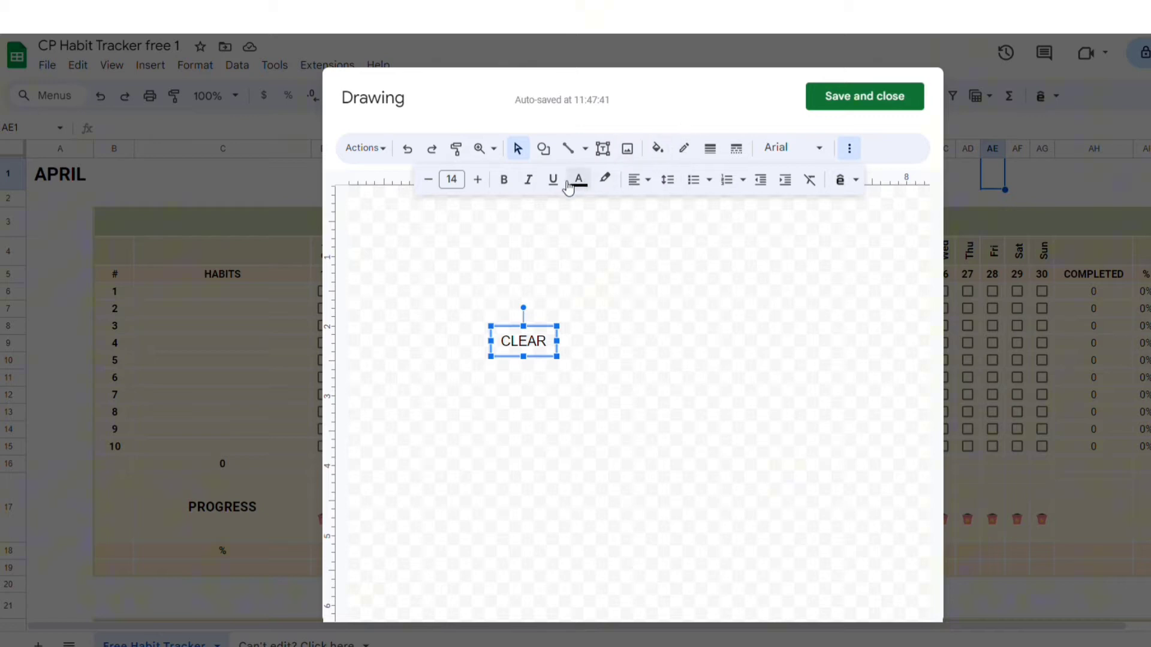
left_click(658, 149)
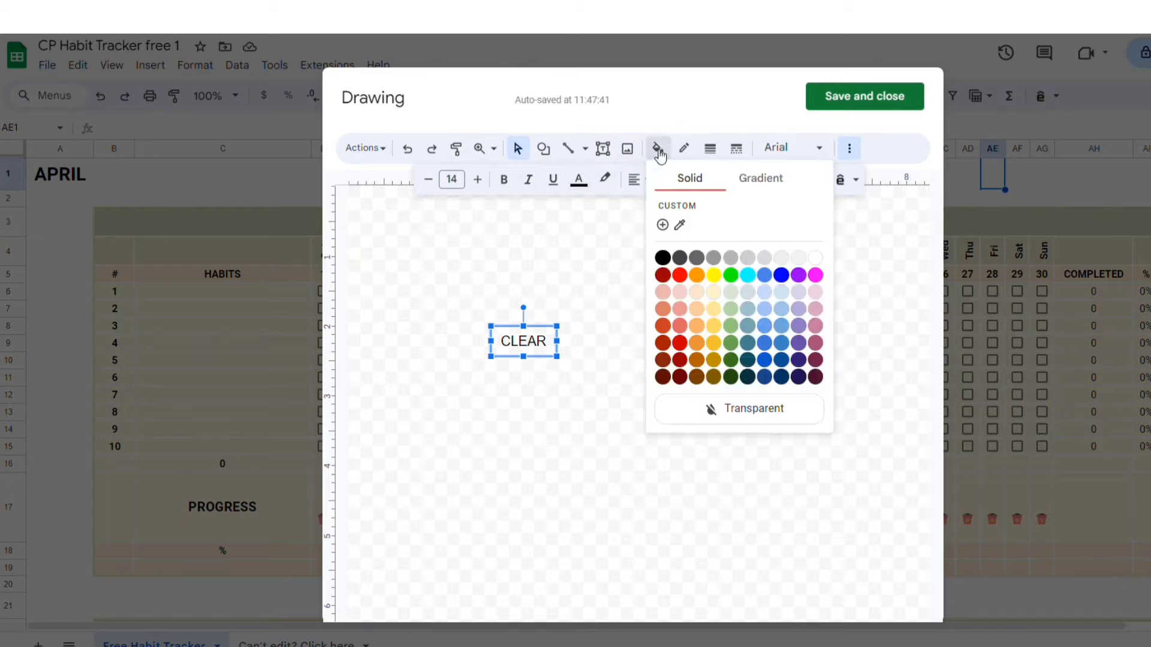
left_click(732, 295)
left_click(710, 148)
left_click(720, 177)
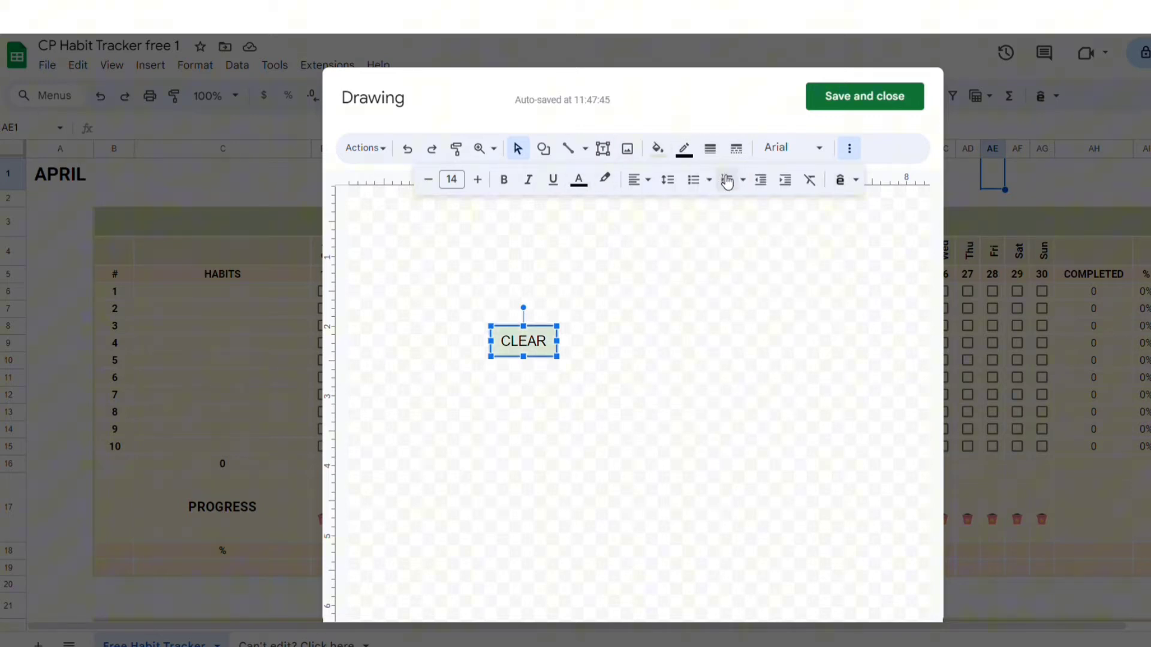
left_click(830, 106)
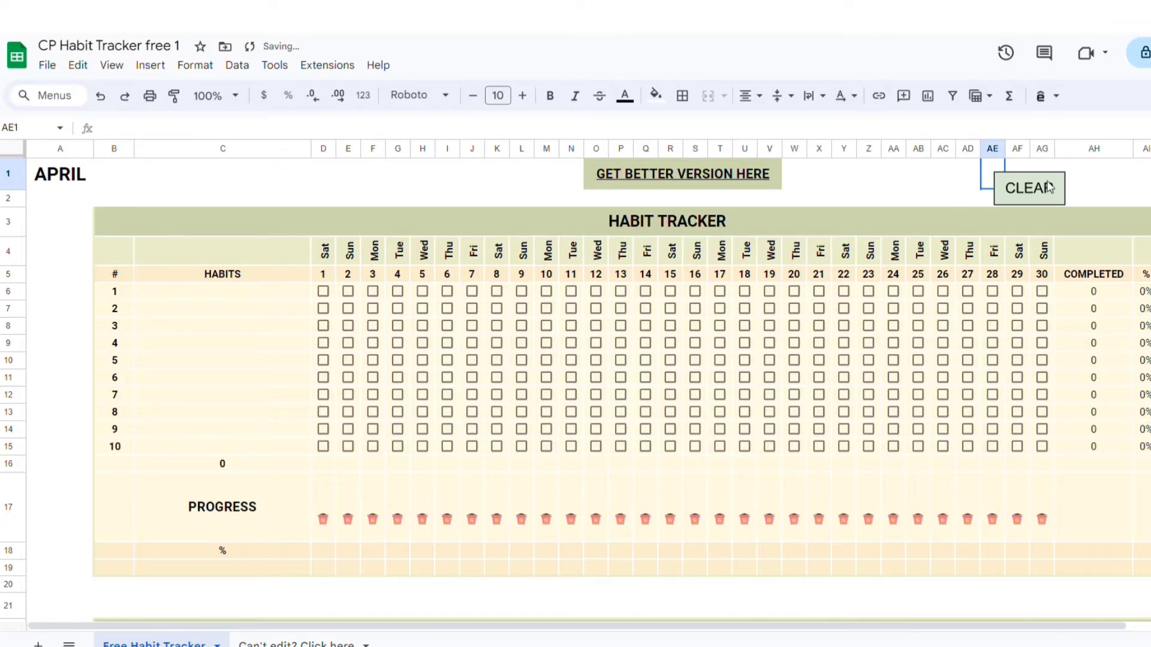
Step: Move CLEAR into row 1 and look up the title bar's custom green #ccd5ae
left_click_drag(1035, 189, 1049, 176)
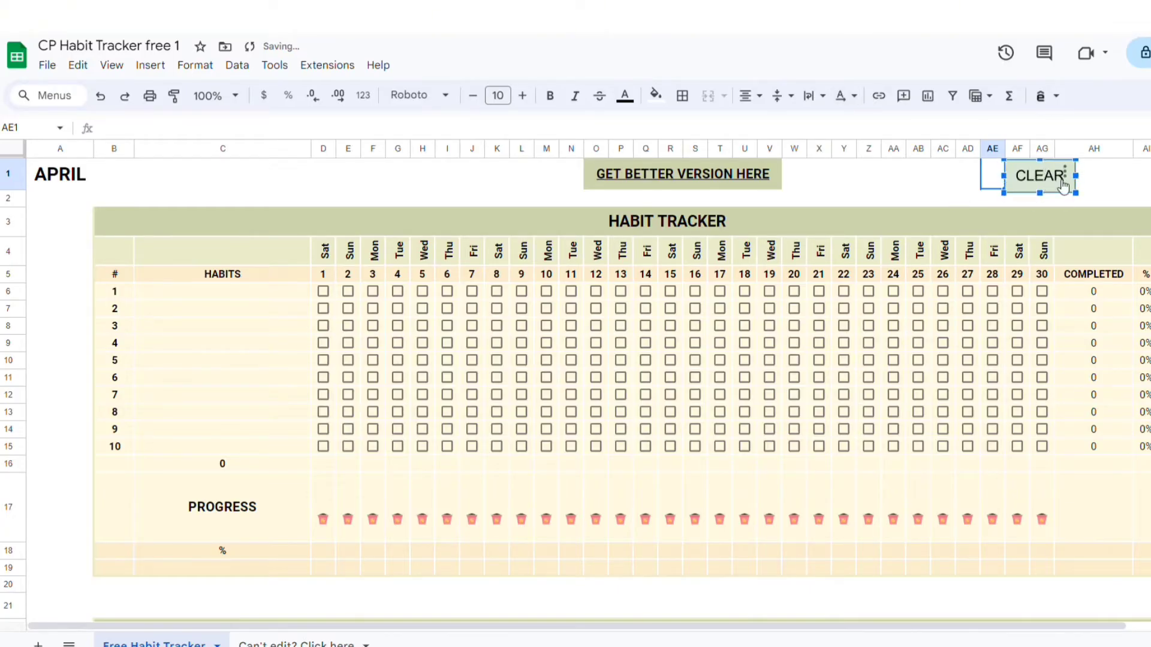
left_click(1000, 217)
left_click(655, 95)
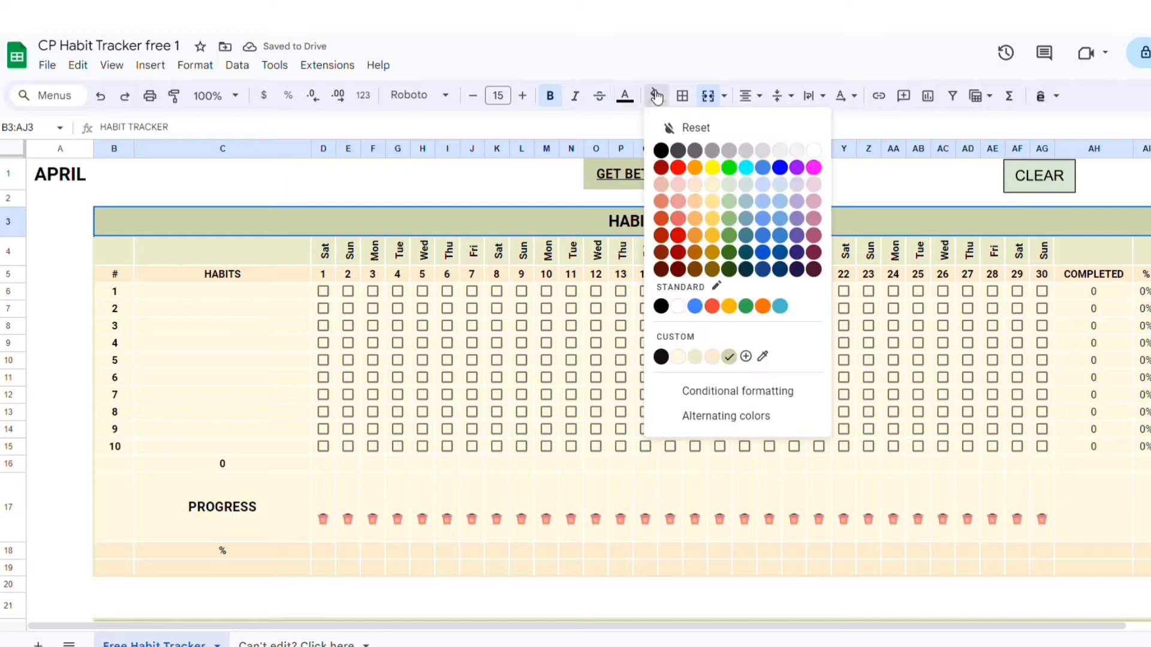
left_click(746, 359)
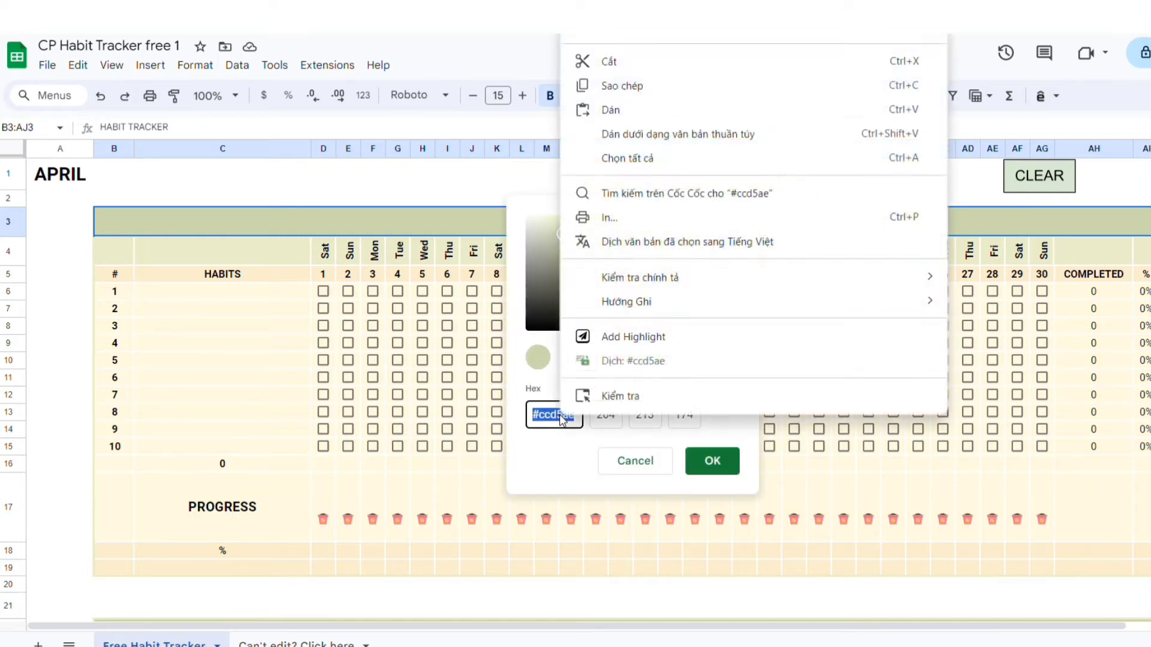
left_click(712, 460)
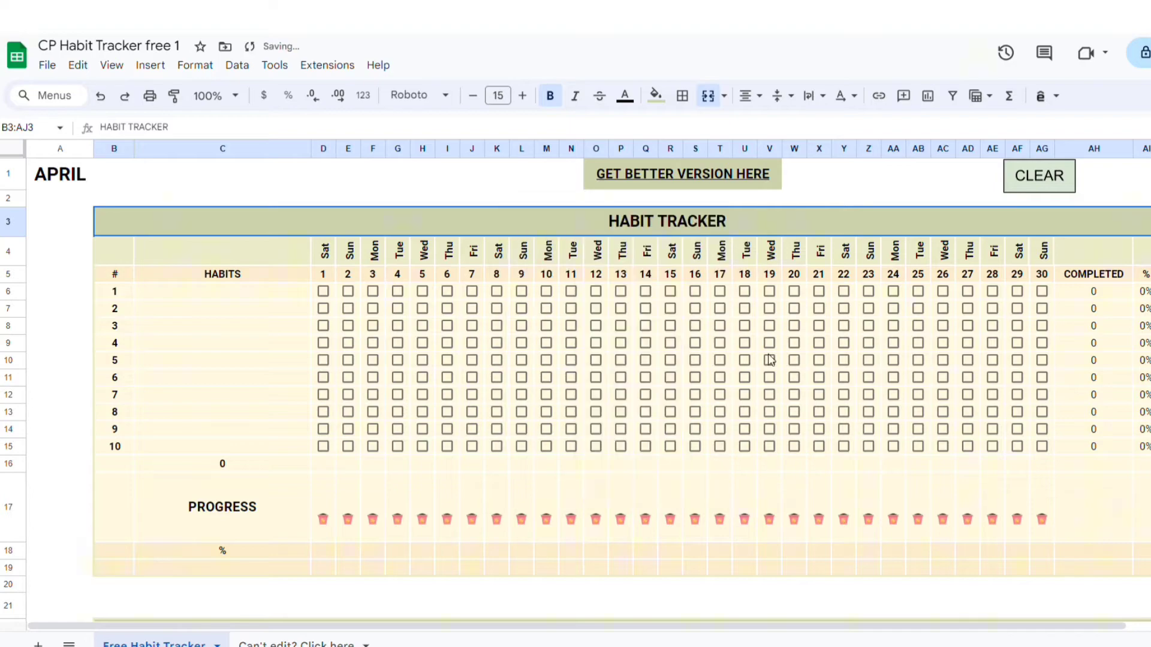
Step: Reopen the CLEAR drawing, fill it with custom green #ccd5ae, and save
left_click(1070, 177)
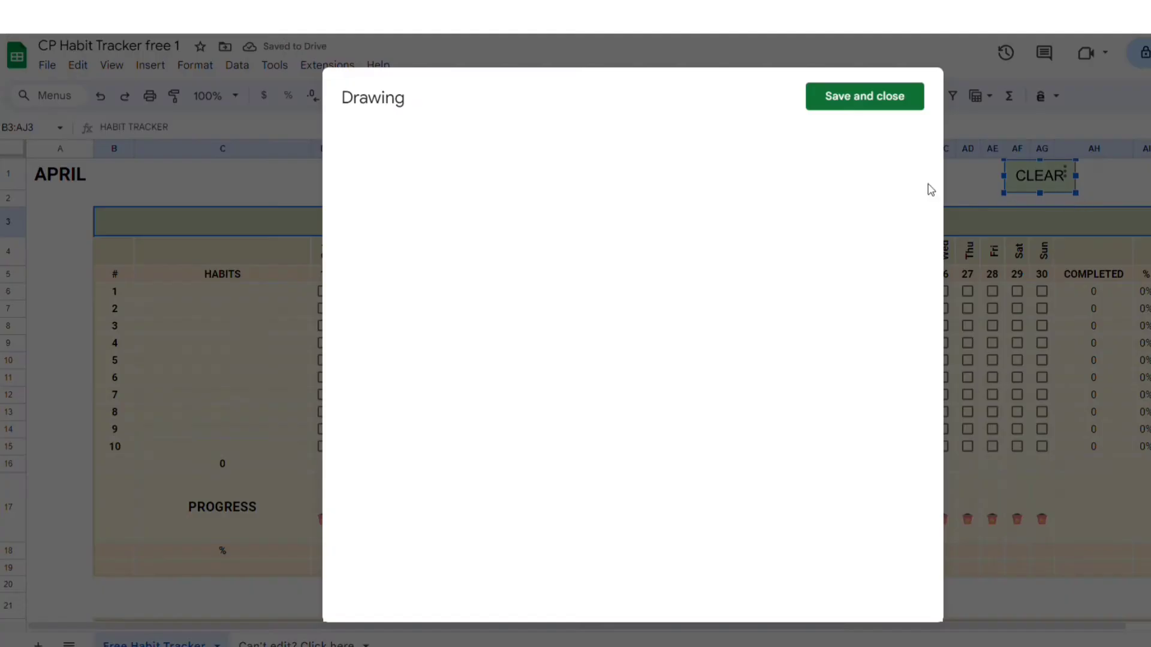
left_click(531, 342)
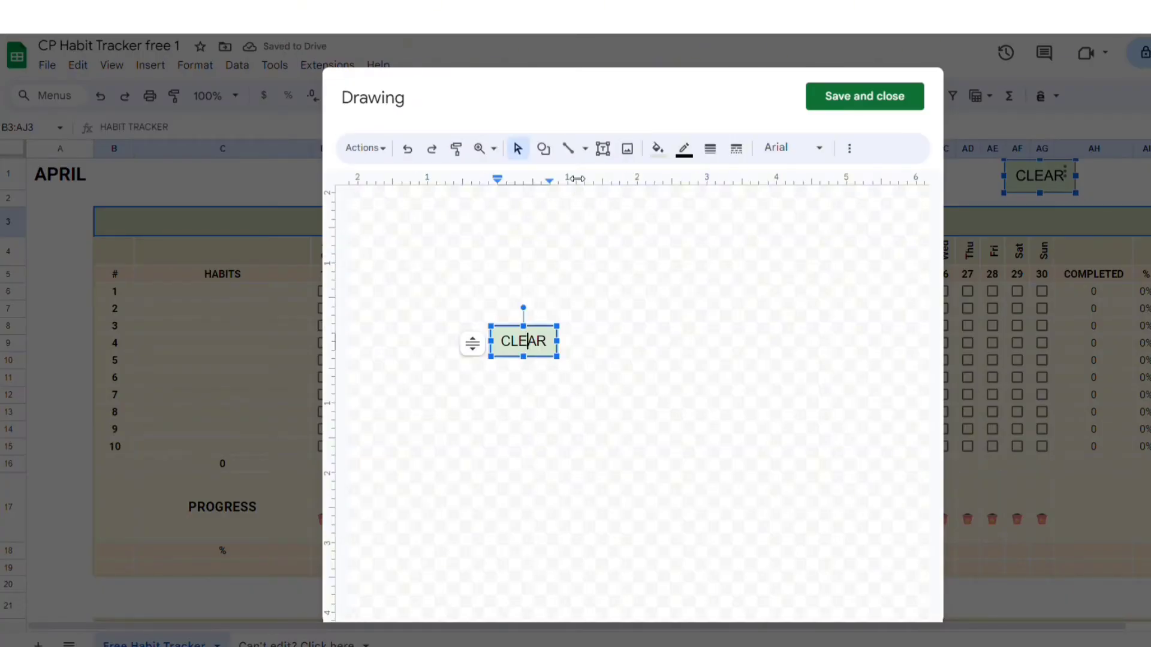
left_click(660, 147)
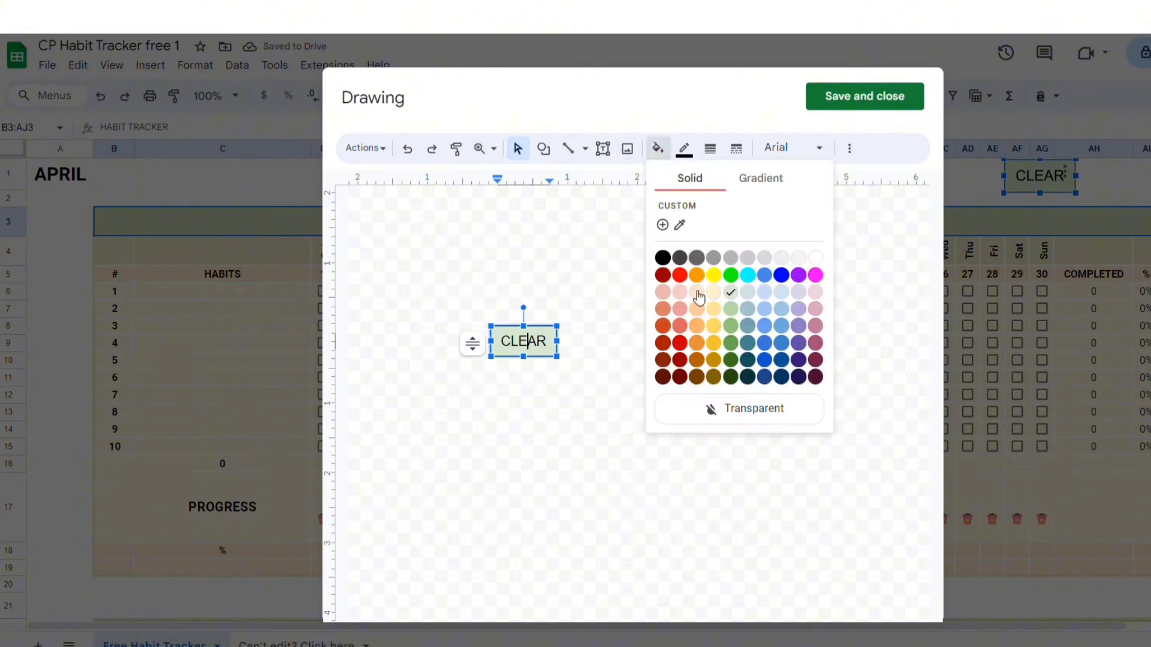
left_click(663, 226)
type("#ccd5ae")
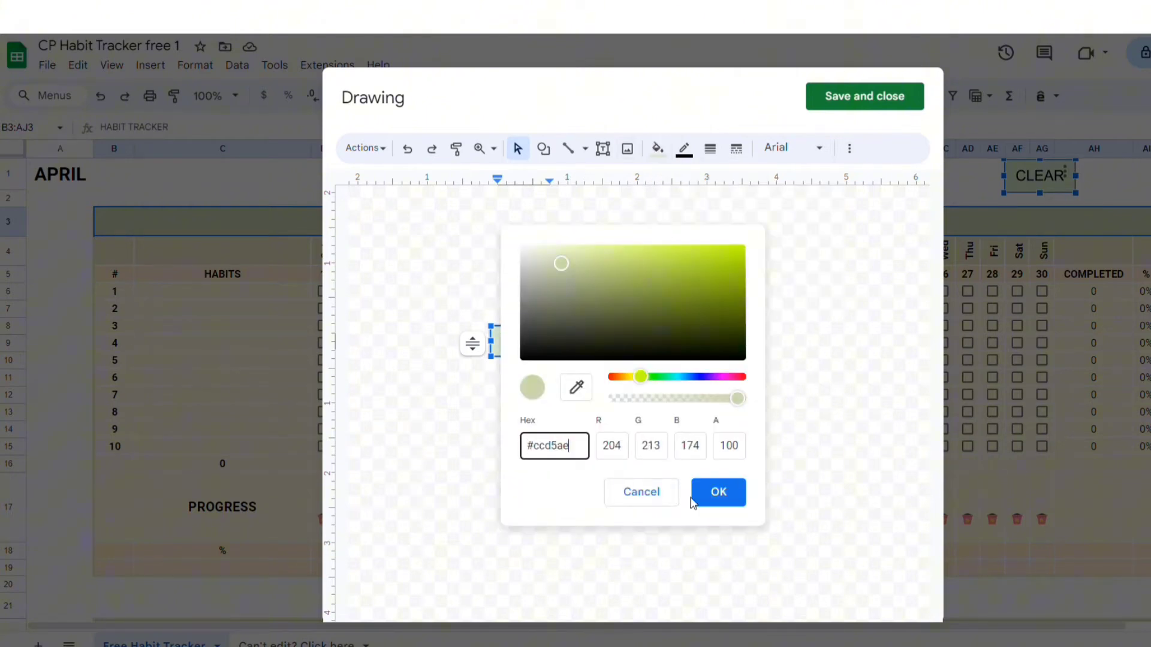
left_click(699, 496)
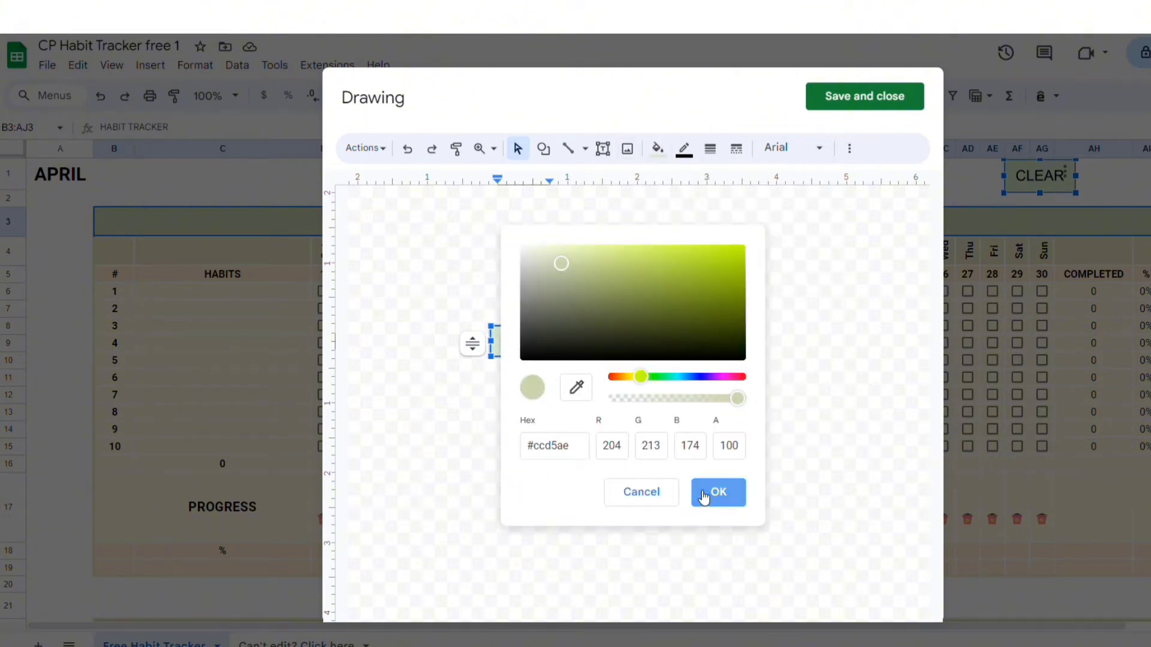
left_click(820, 149)
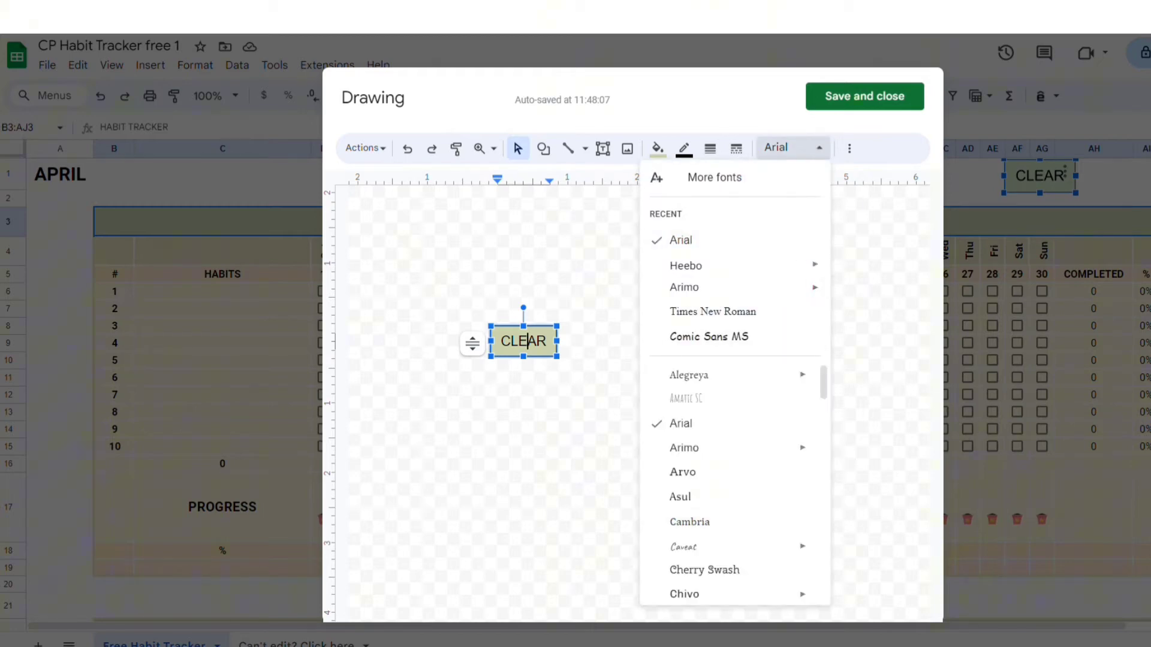
left_click(911, 98)
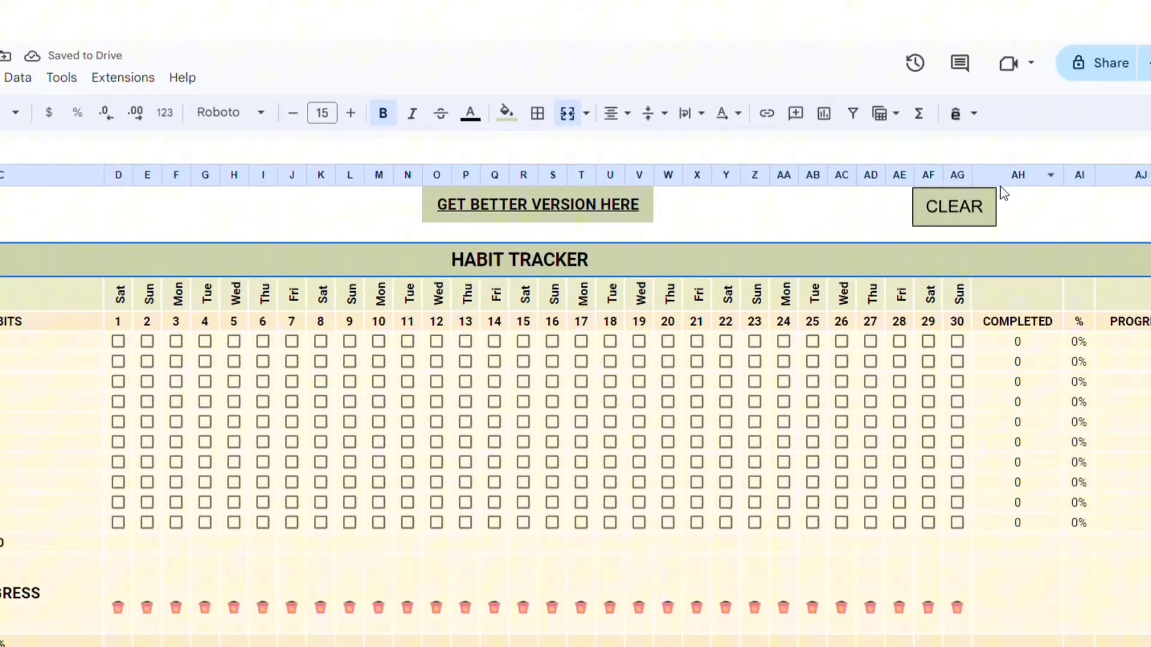
Step: Assign the script 'Reset' to the CLEAR button
left_click(1038, 176)
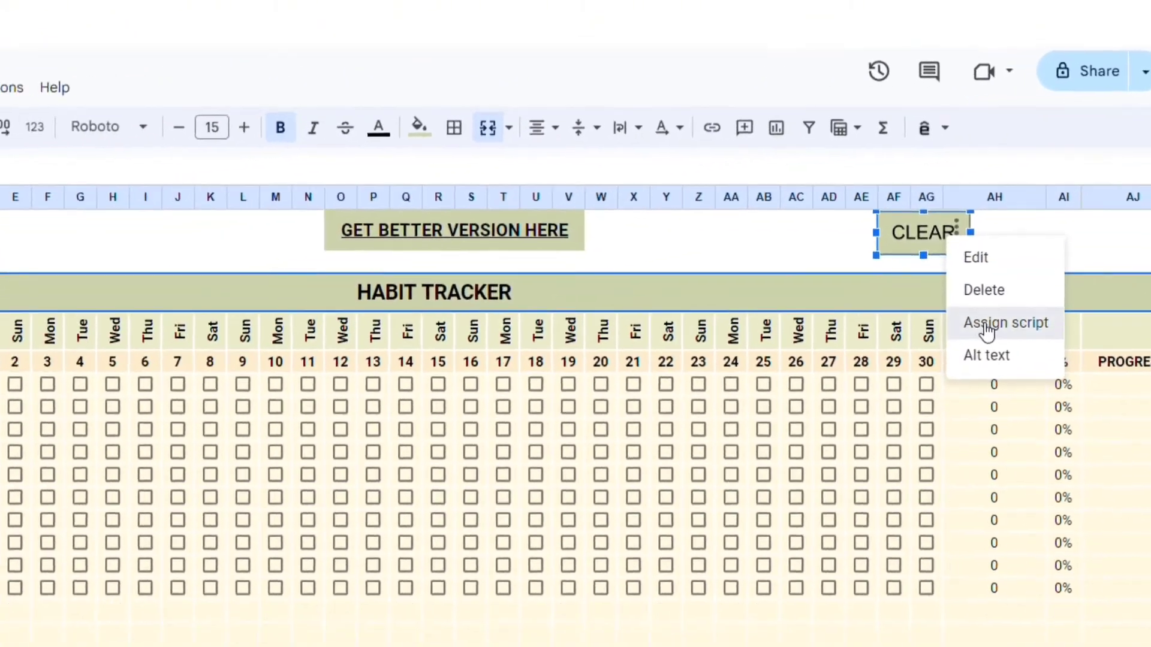
left_click(908, 355)
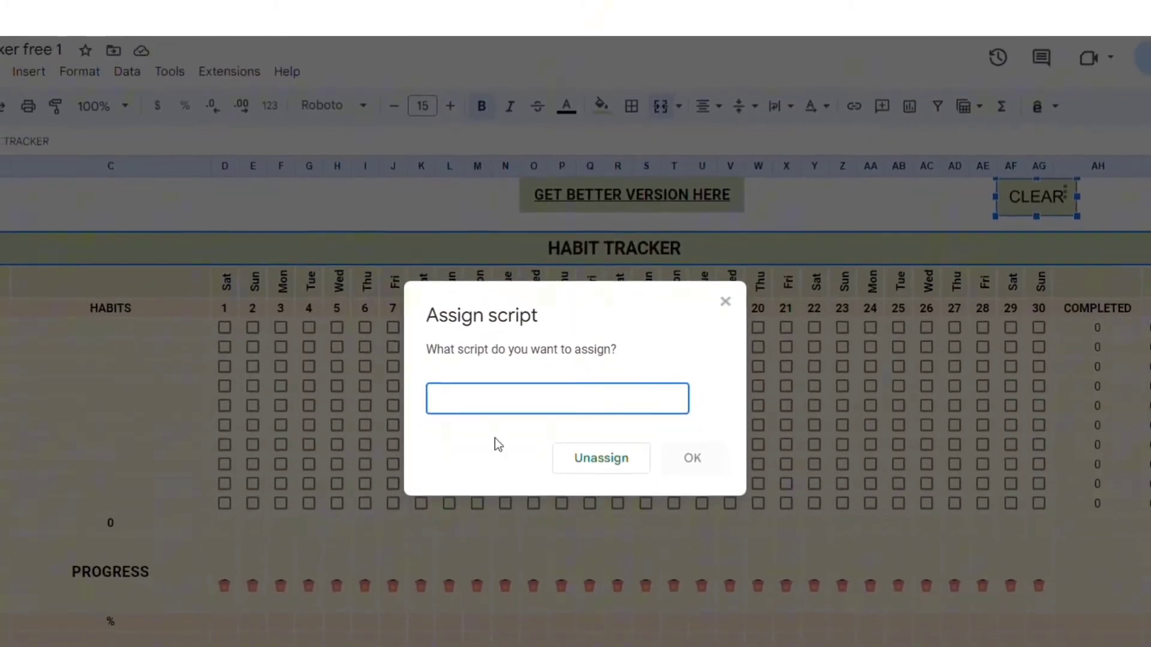
type("Reset")
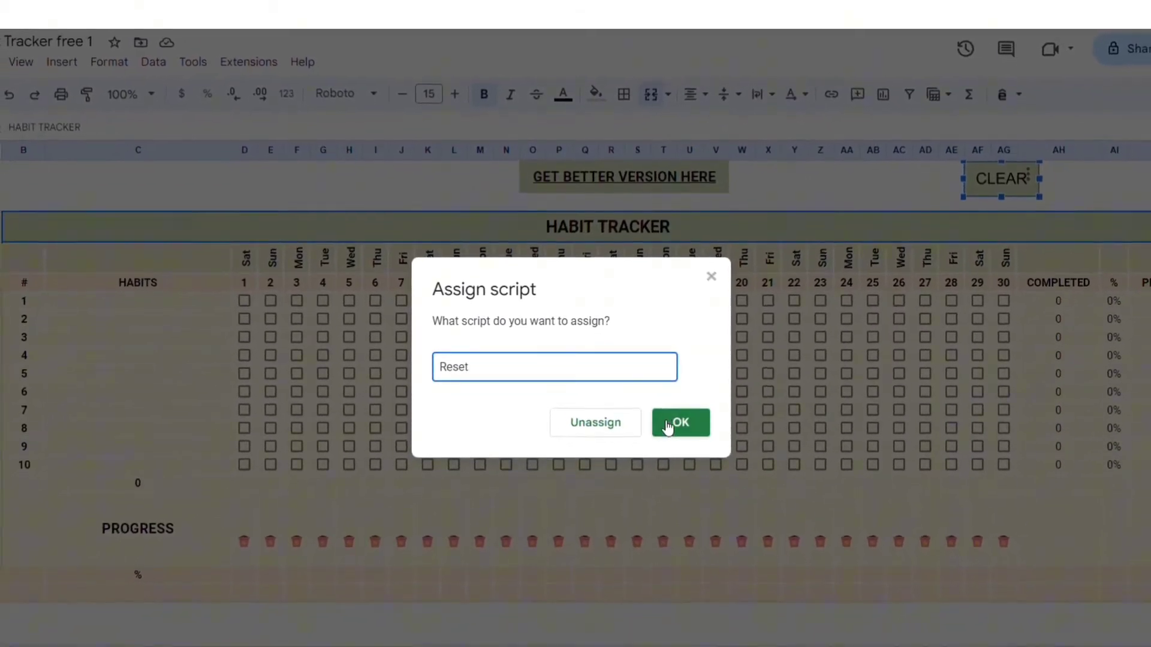
left_click(680, 428)
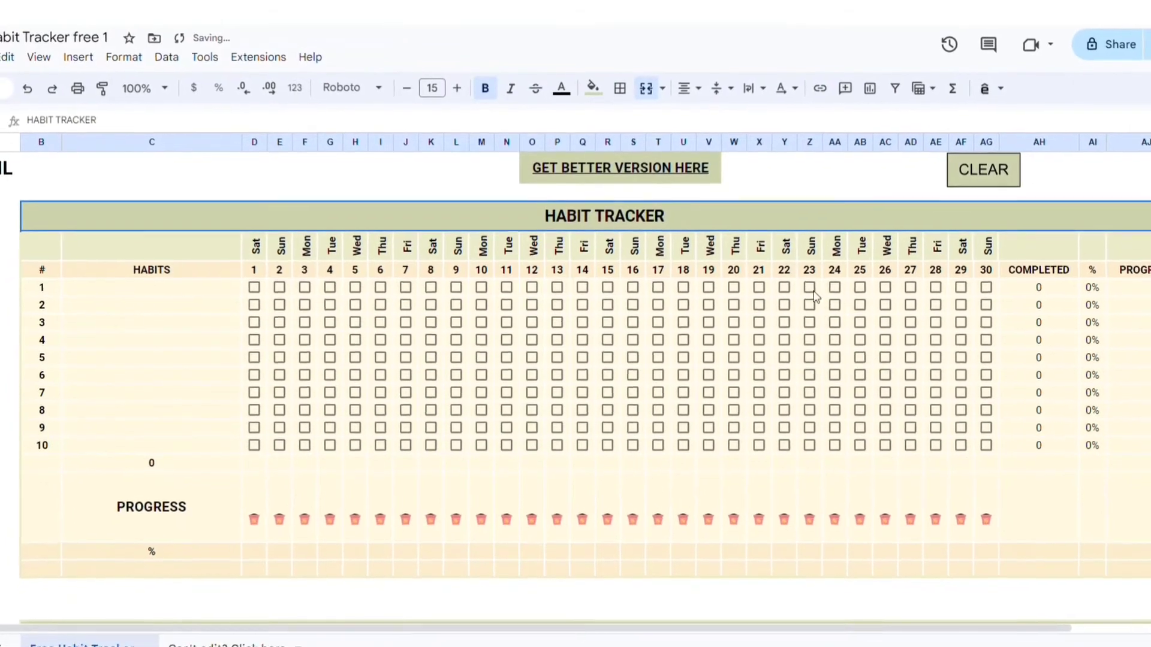
Step: Enter 1, 3, 2, 4 as the first four habit names, then press CLEAR
left_click(187, 293)
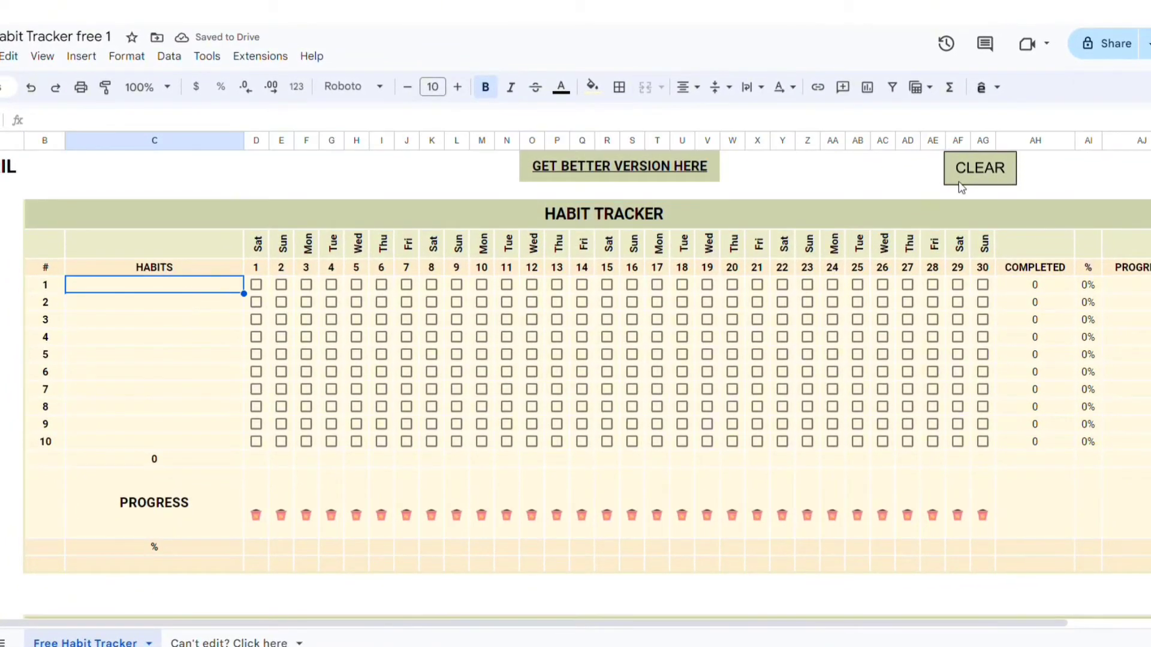
type("1")
key("Return")
type("3")
key("Return")
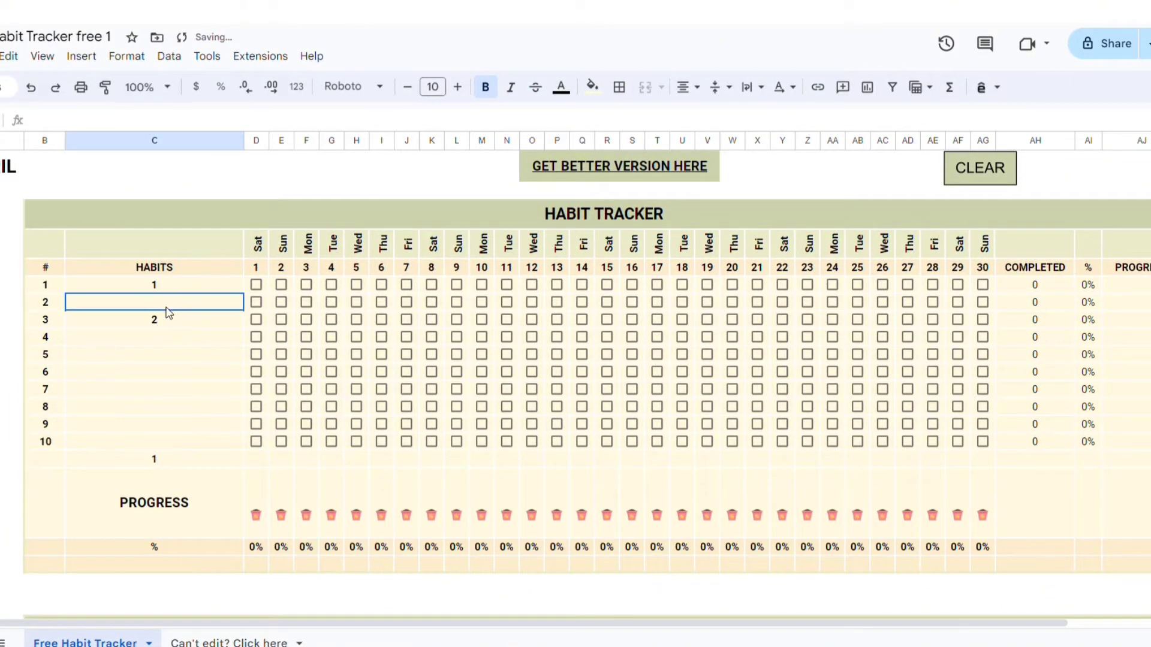
type("2")
key("Return")
type("4")
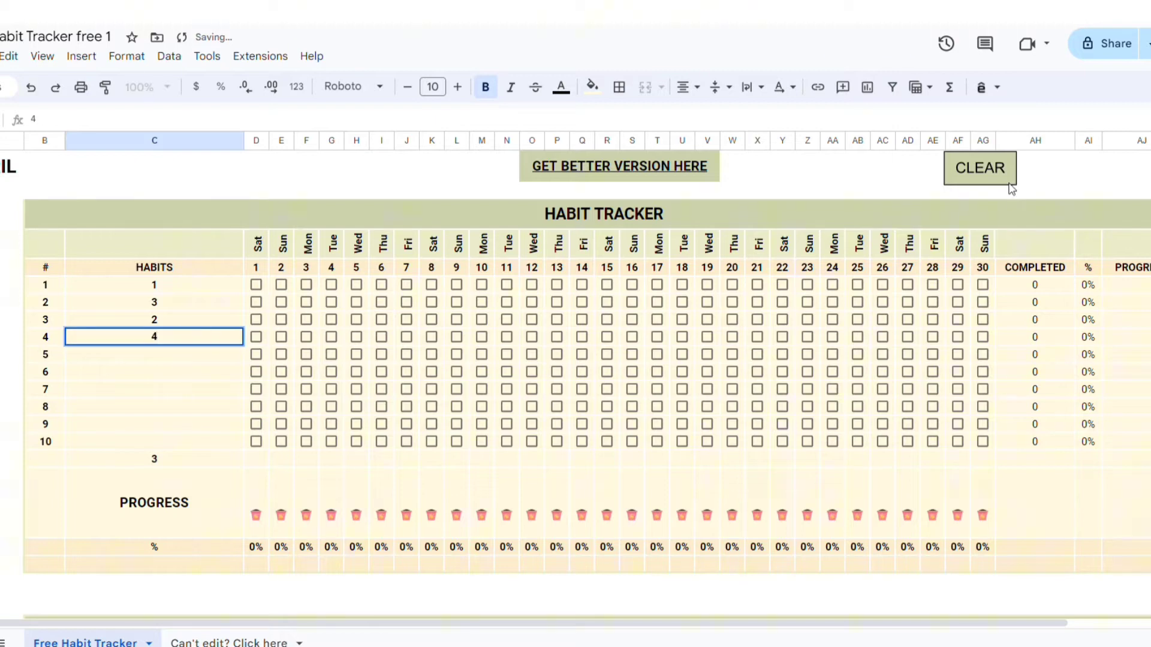
left_click(993, 171)
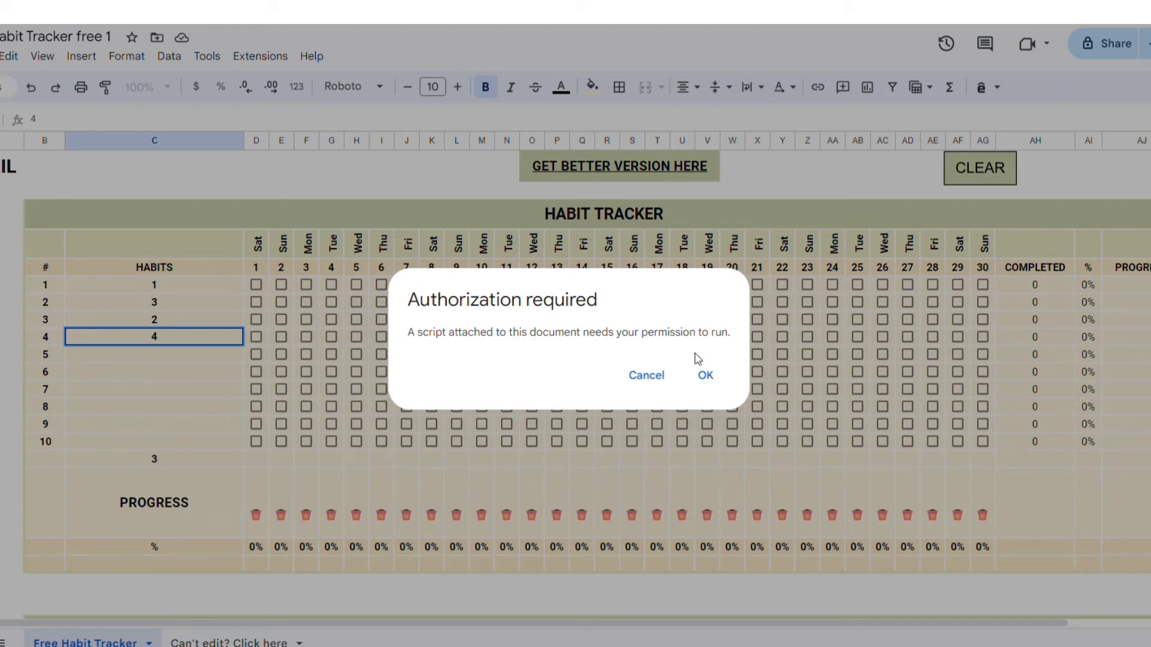
Step: Authorize the Reset script with the Google account, allowing it to manage spreadsheets
left_click(701, 374)
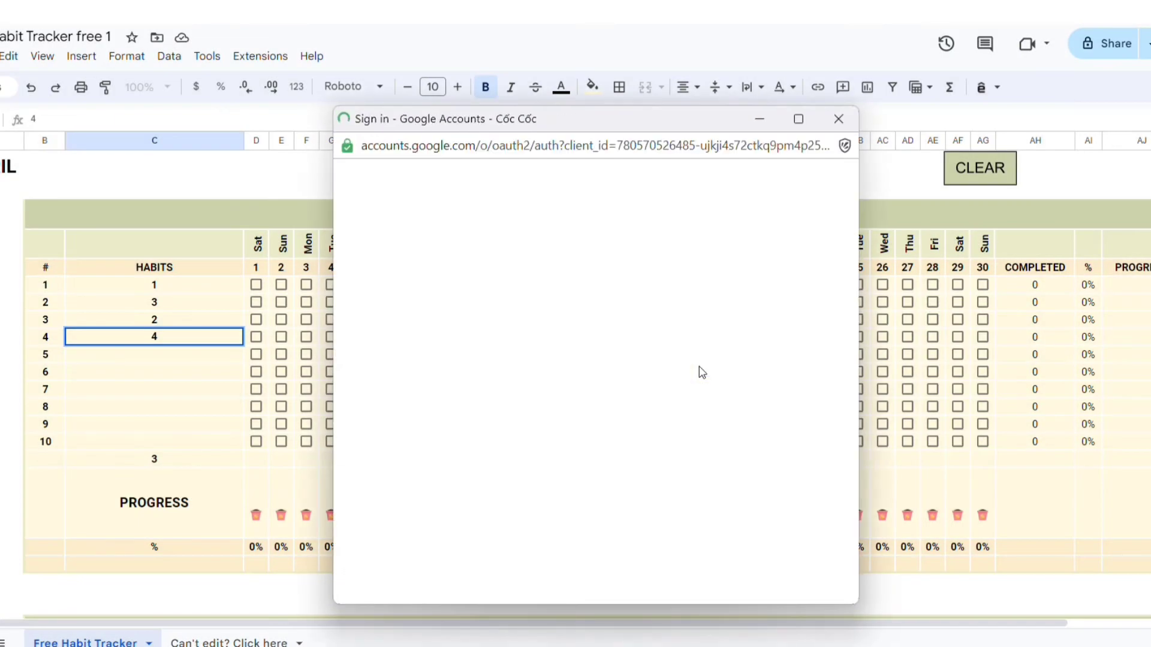
left_click(704, 396)
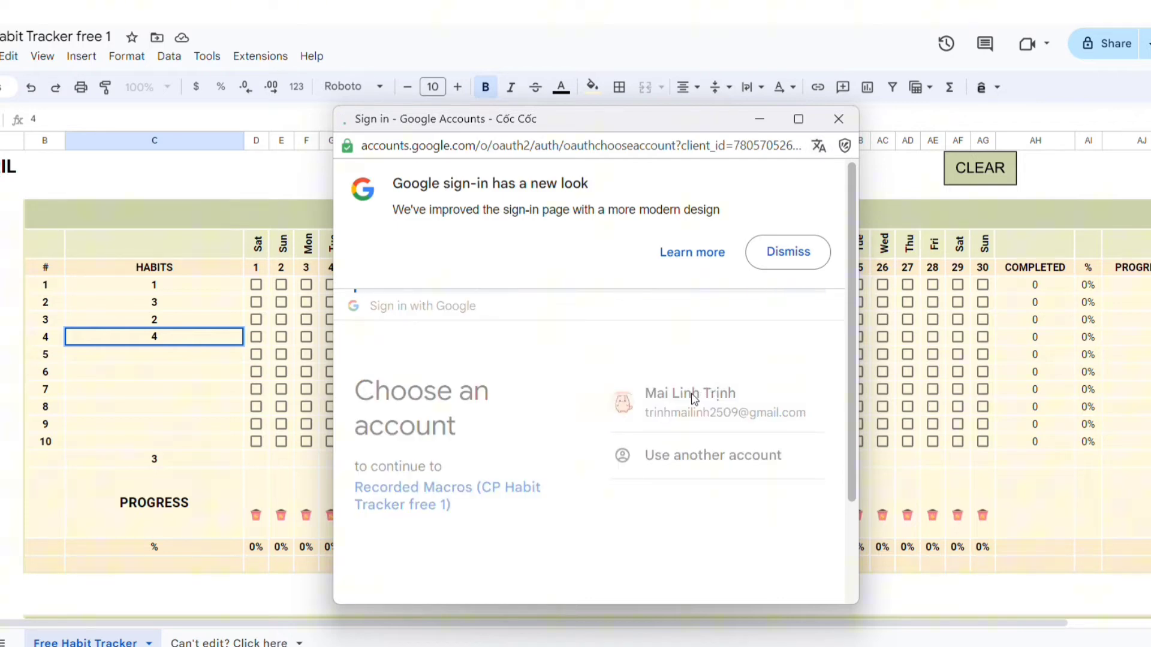
scroll(689, 400, "down", 3)
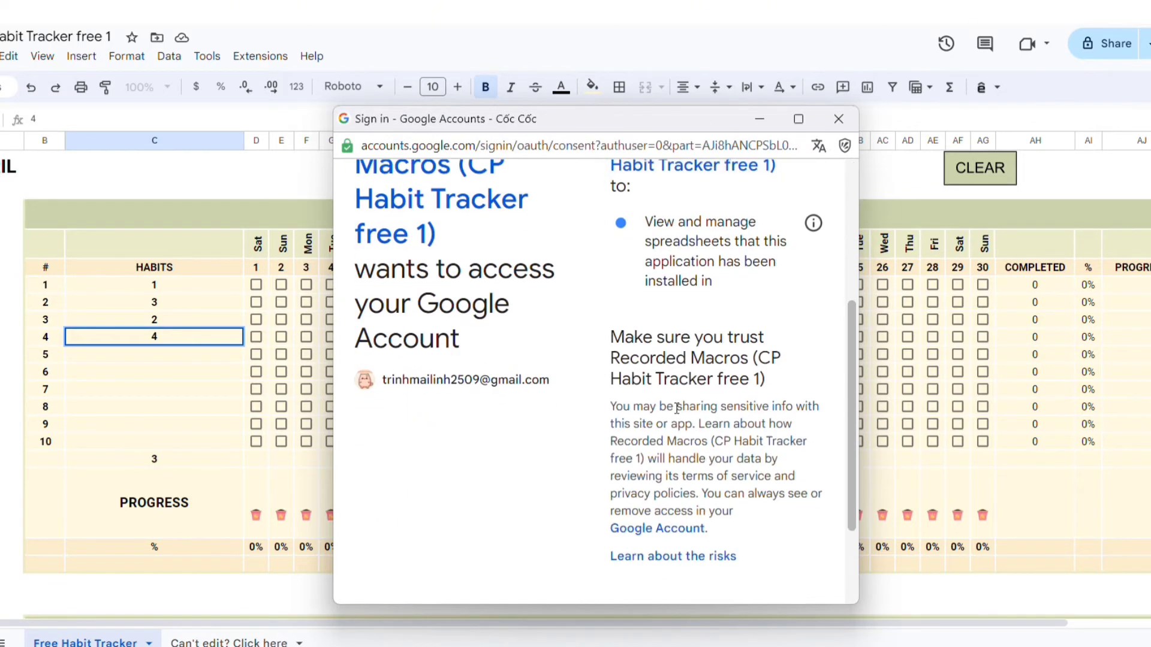
scroll(691, 388, "up", 2)
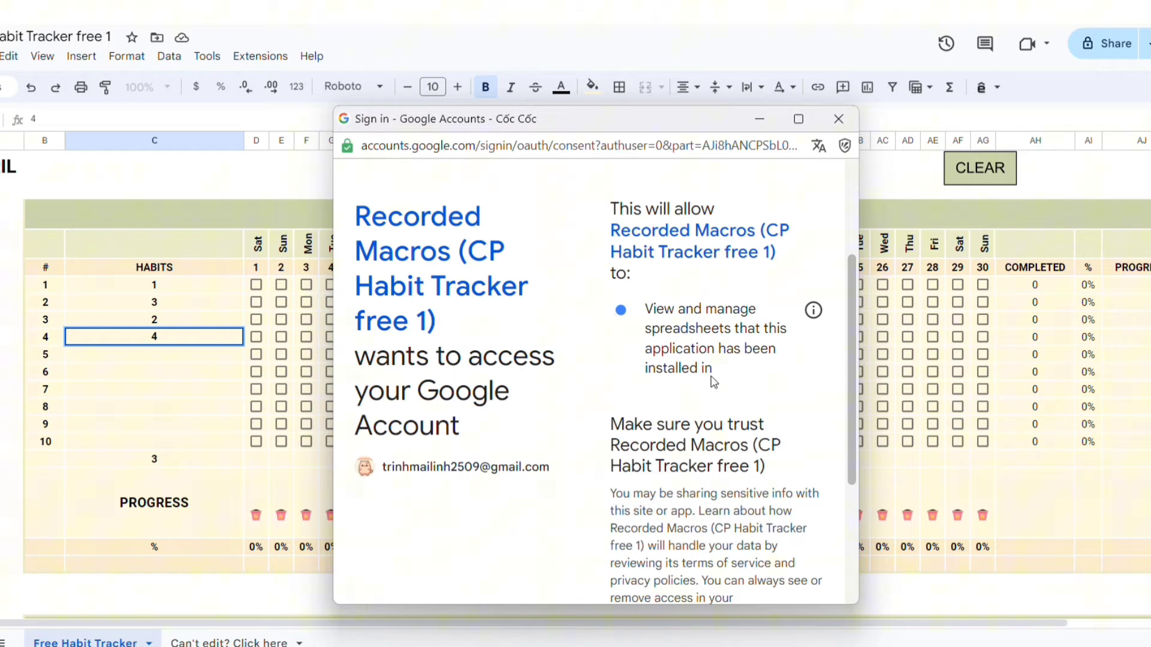
scroll(680, 409, "down", 3)
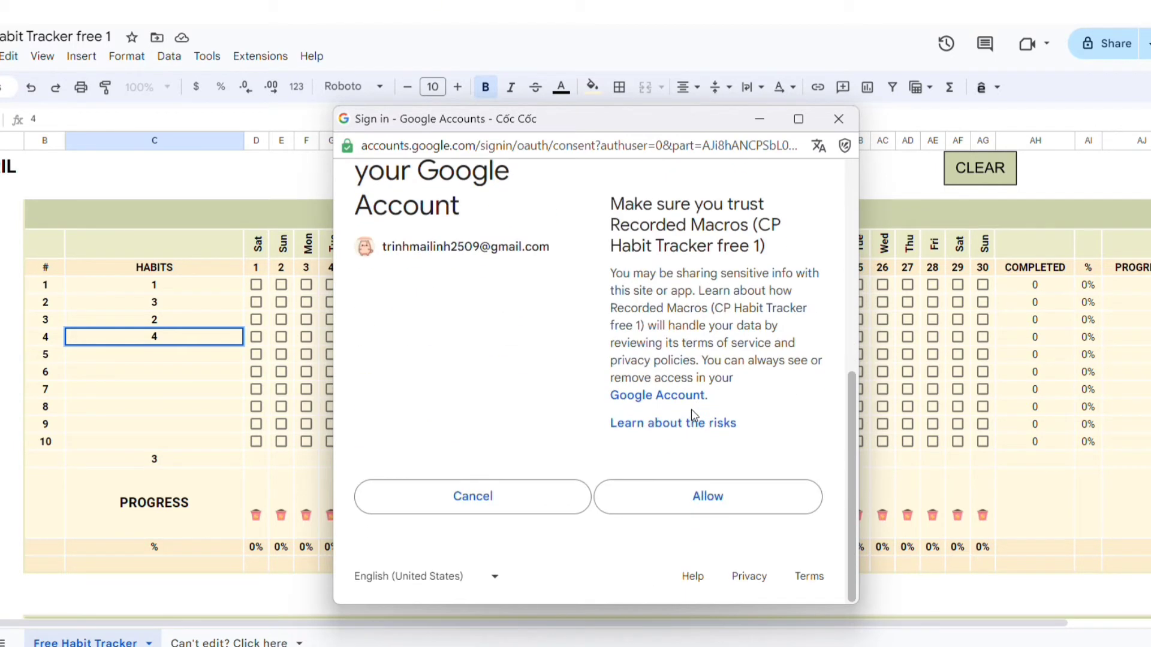
left_click(695, 510)
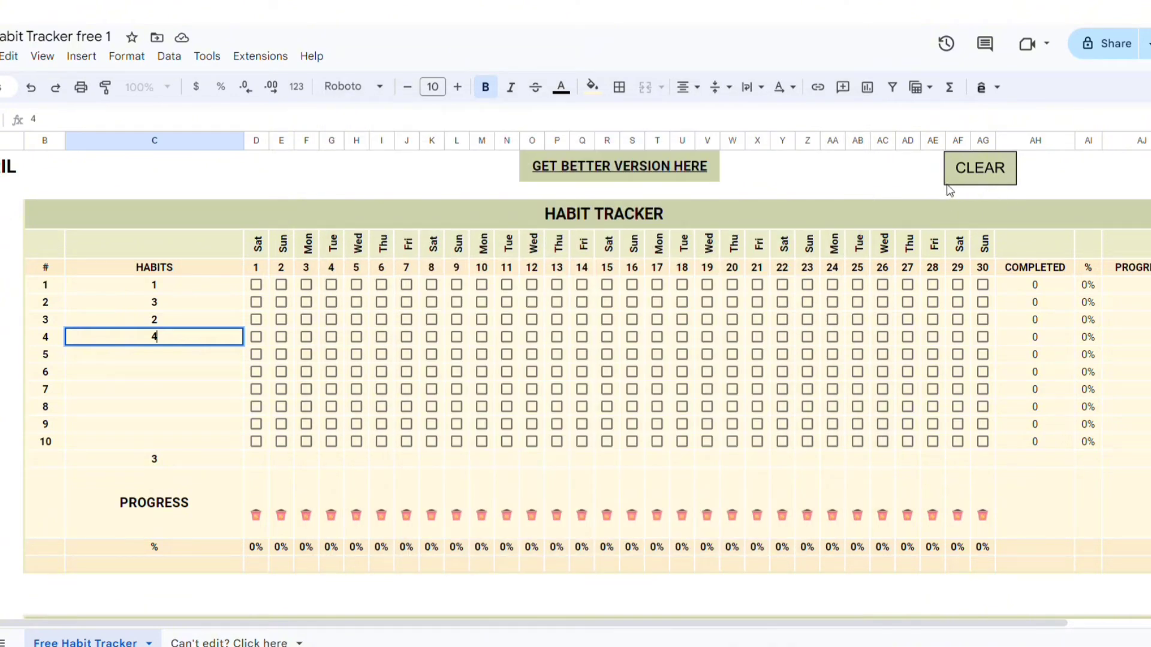
scroll(364, 473, "down", 5)
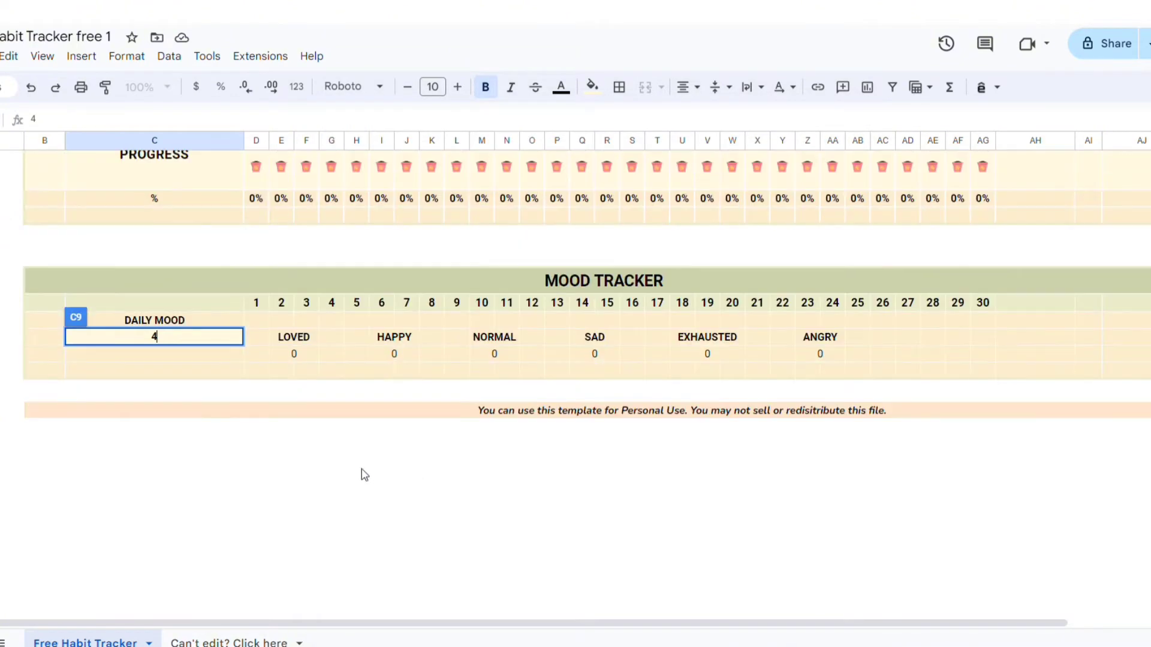
Step: Set the day-1 mood to loved, then run the reset to clear it
left_click(252, 320)
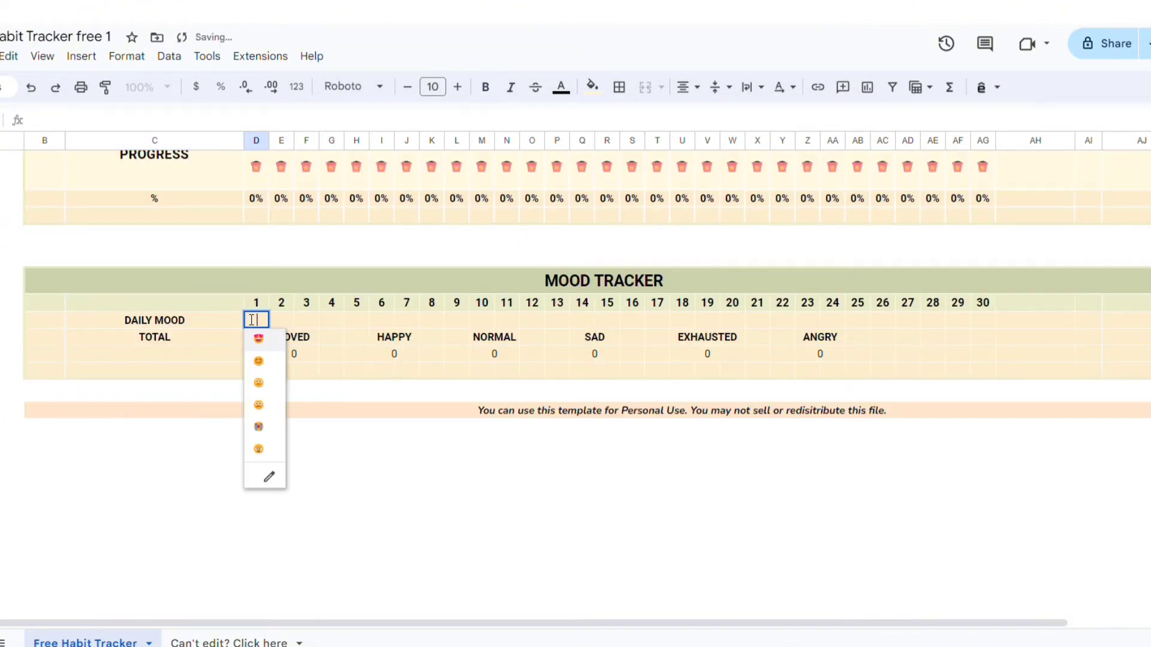
left_click(260, 350)
scroll(264, 351, "up", 5)
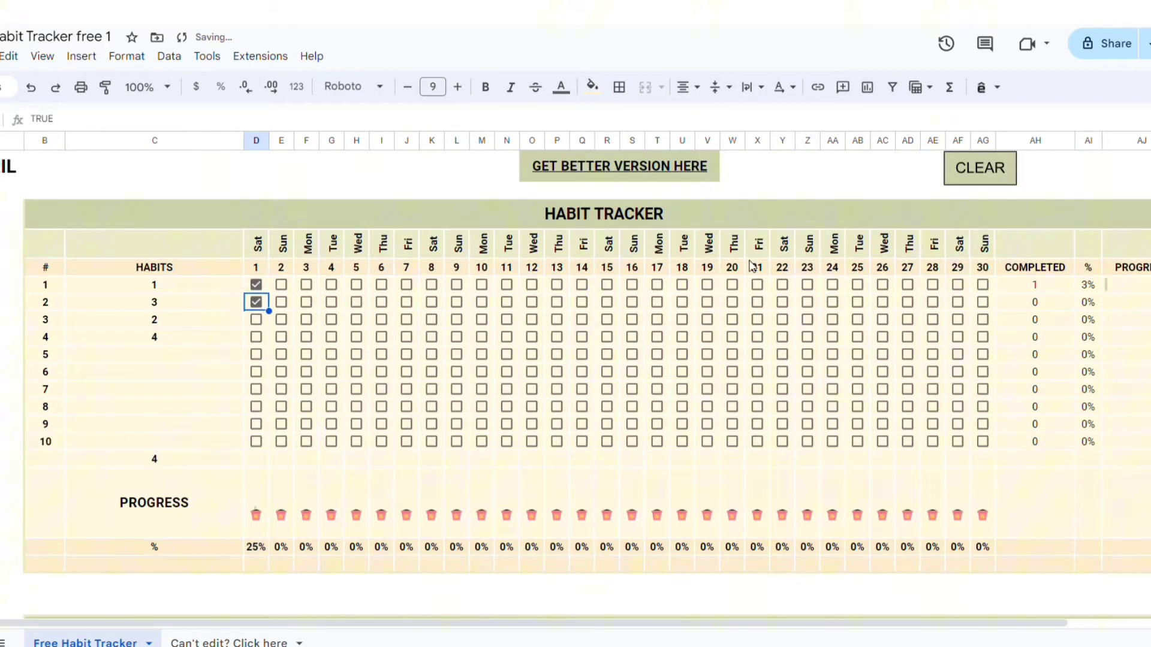
left_click(984, 175)
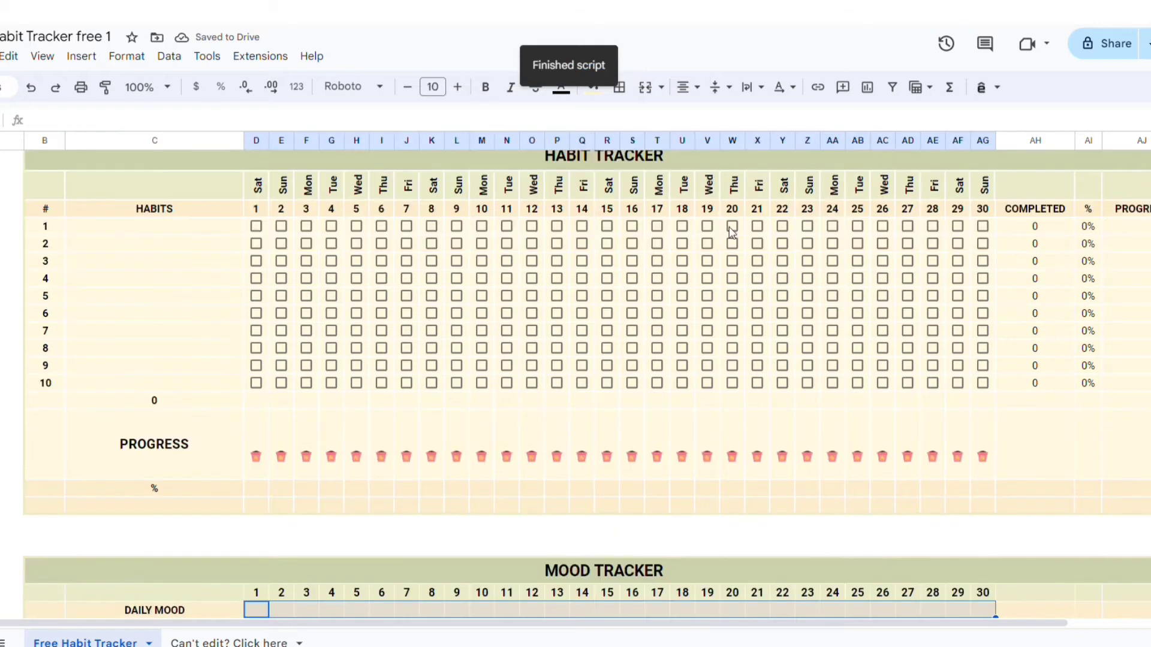
scroll(709, 245, "up", 1)
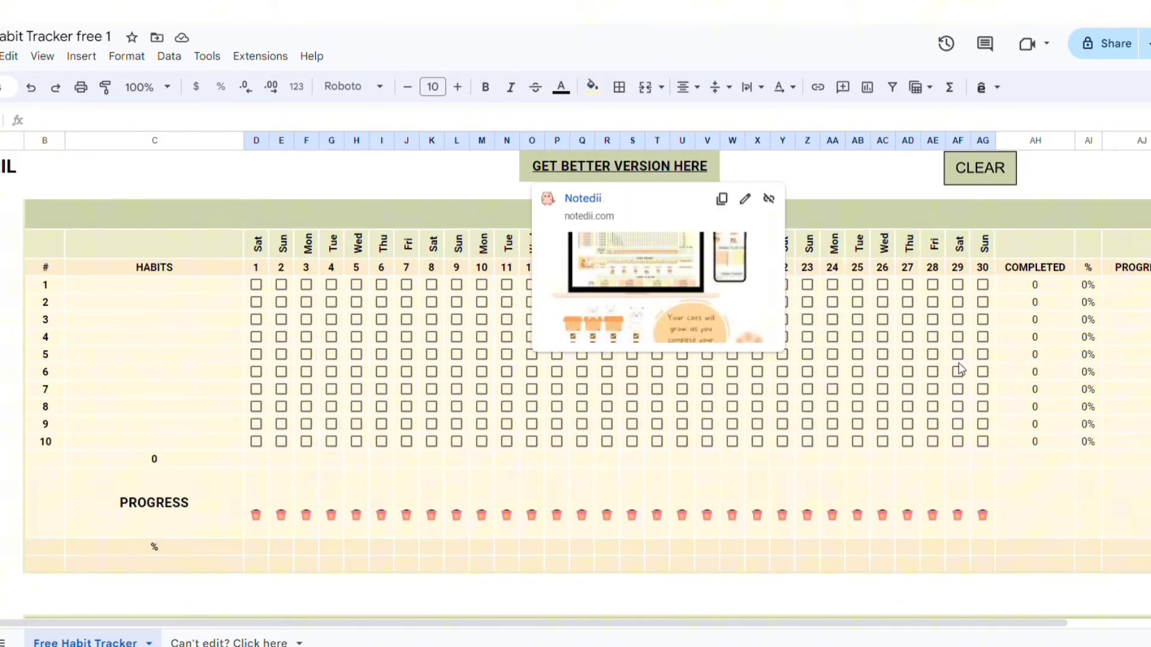
Step: Tick days 10 and 11 for habit 3, rerun the reset, then untick the leftover ticks
left_click(481, 319)
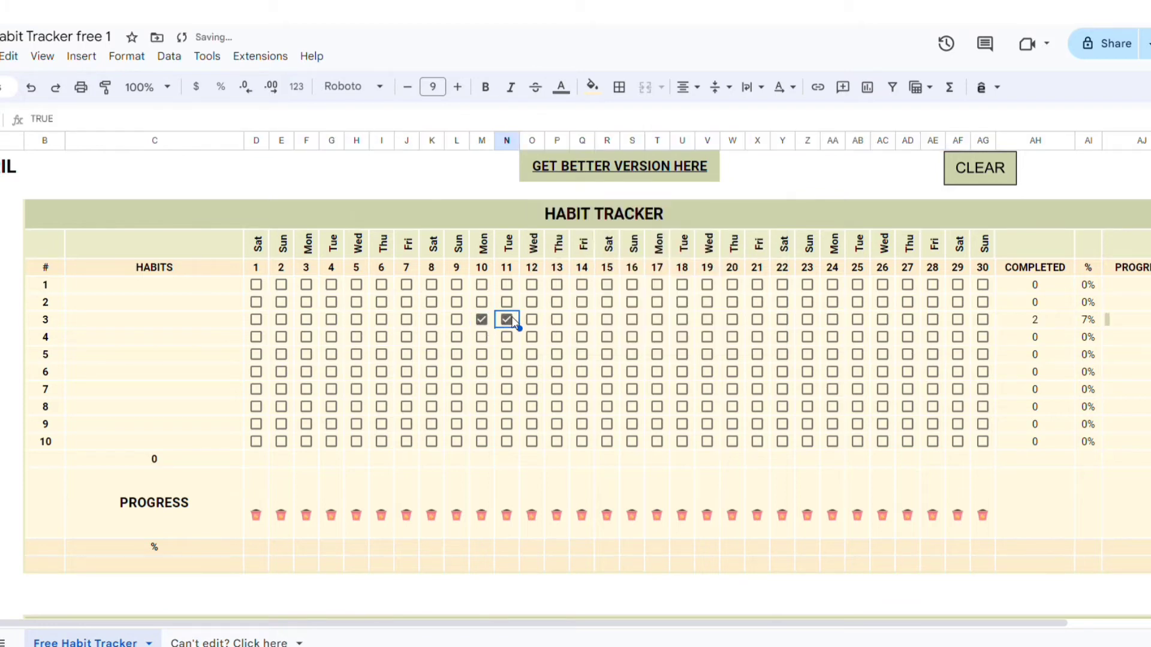
left_click(990, 170)
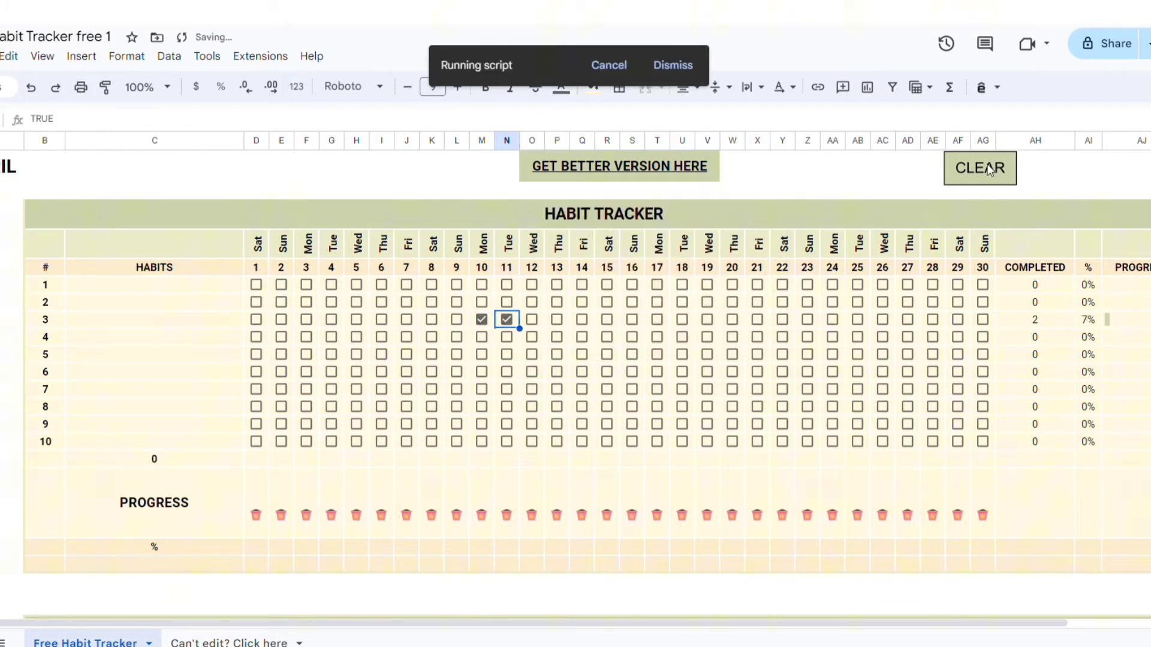
scroll(540, 315, "up", 1)
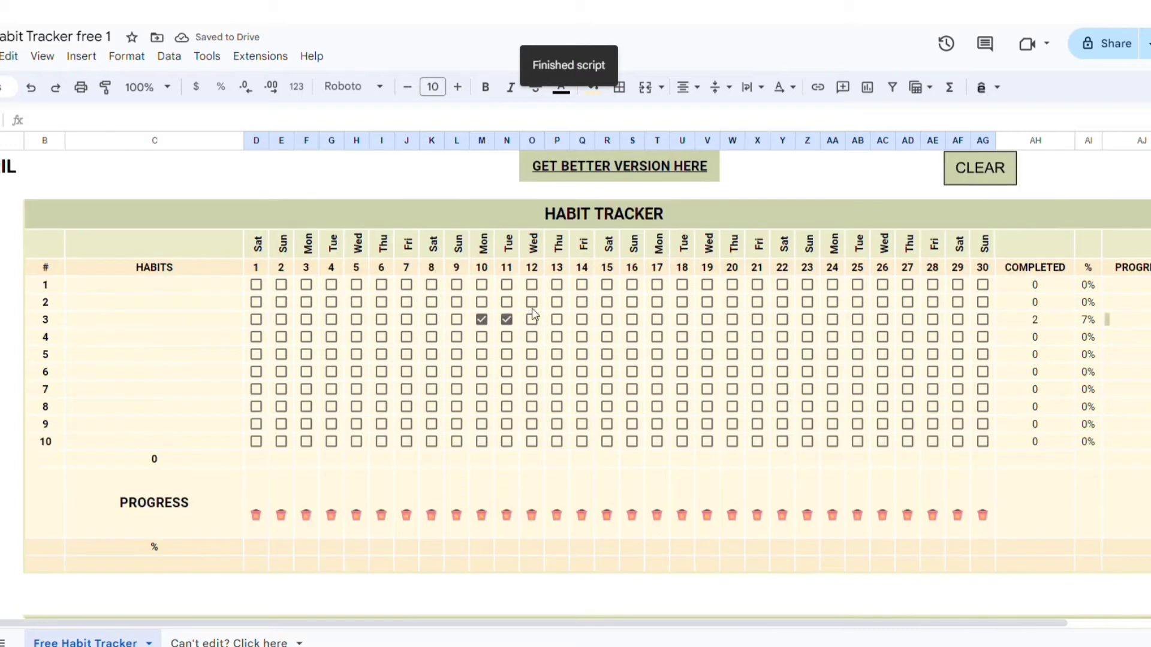
left_click(483, 320)
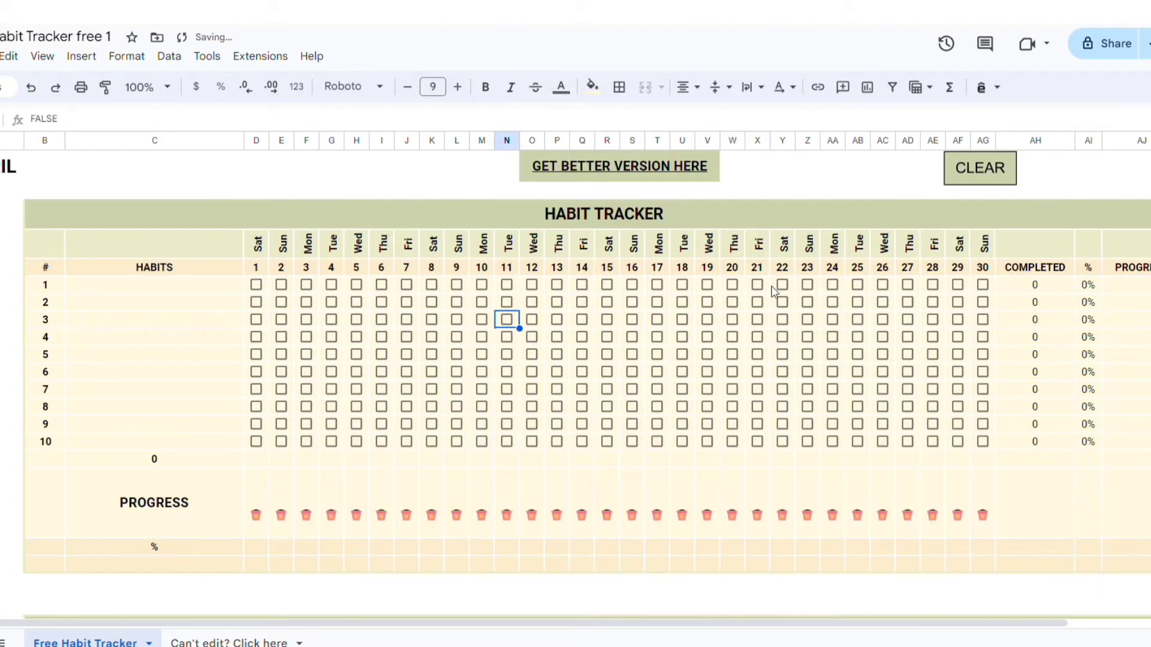
Step: Delete recorded macro lines 4–17, leaving the Reset function empty
left_click(173, 286)
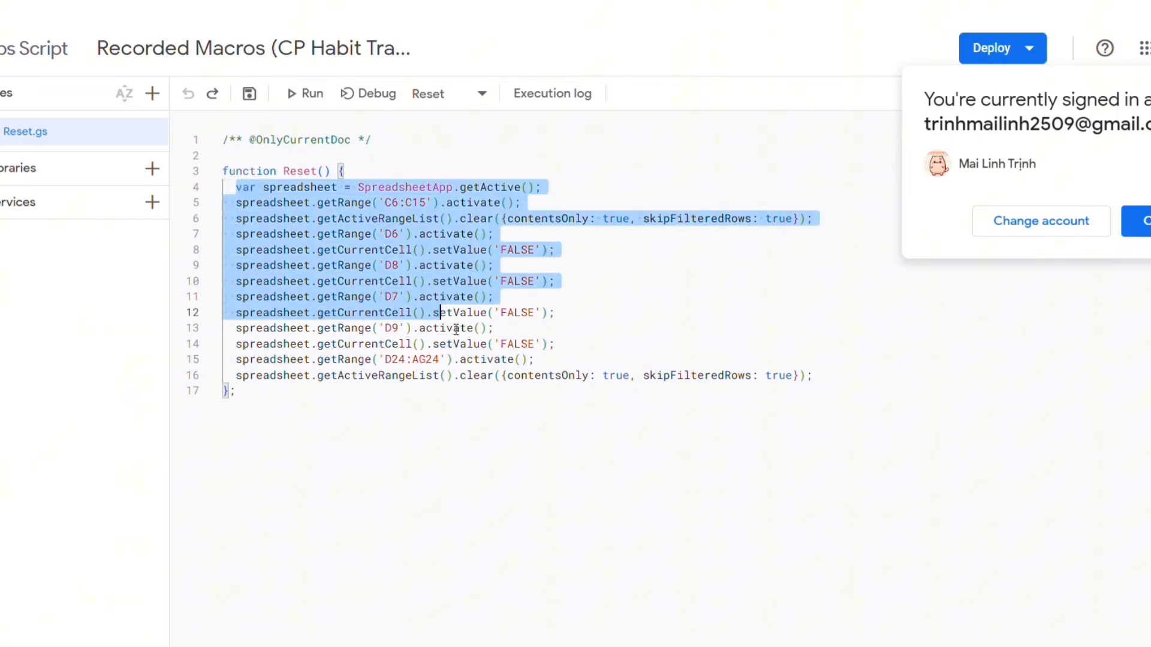
key("Delete")
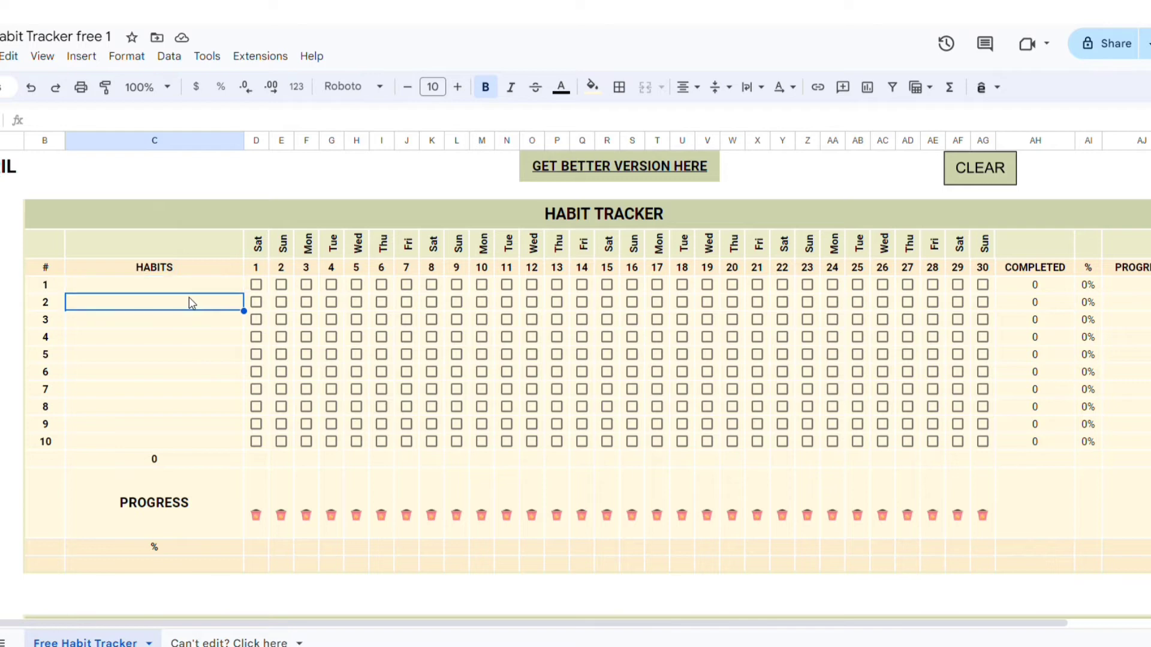
left_click_drag(189, 290, 193, 454)
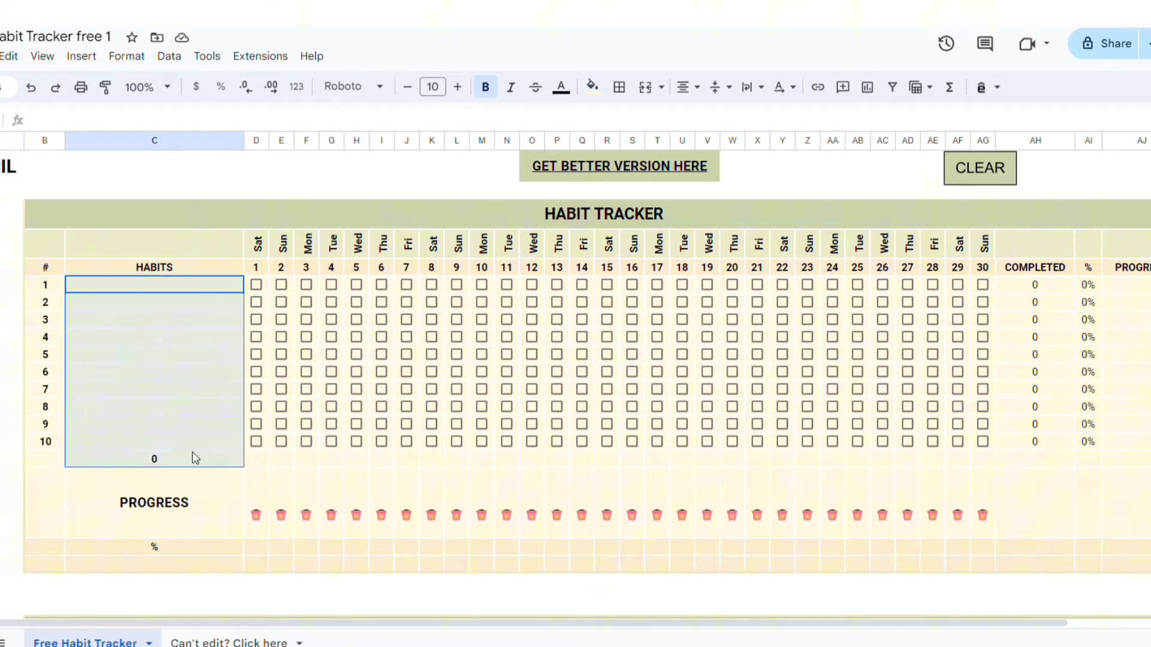
scroll(191, 439, "down", 3)
scroll(229, 333, "down", 1)
left_click_drag(257, 320, 972, 328)
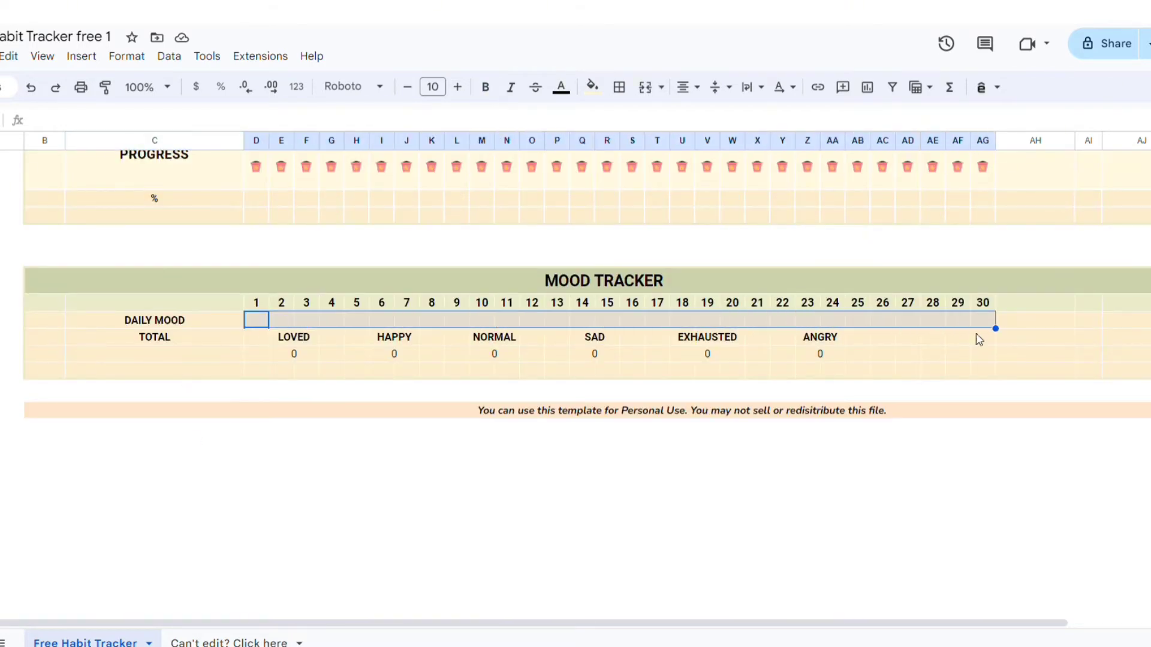
scroll(191, 233, "up", 4)
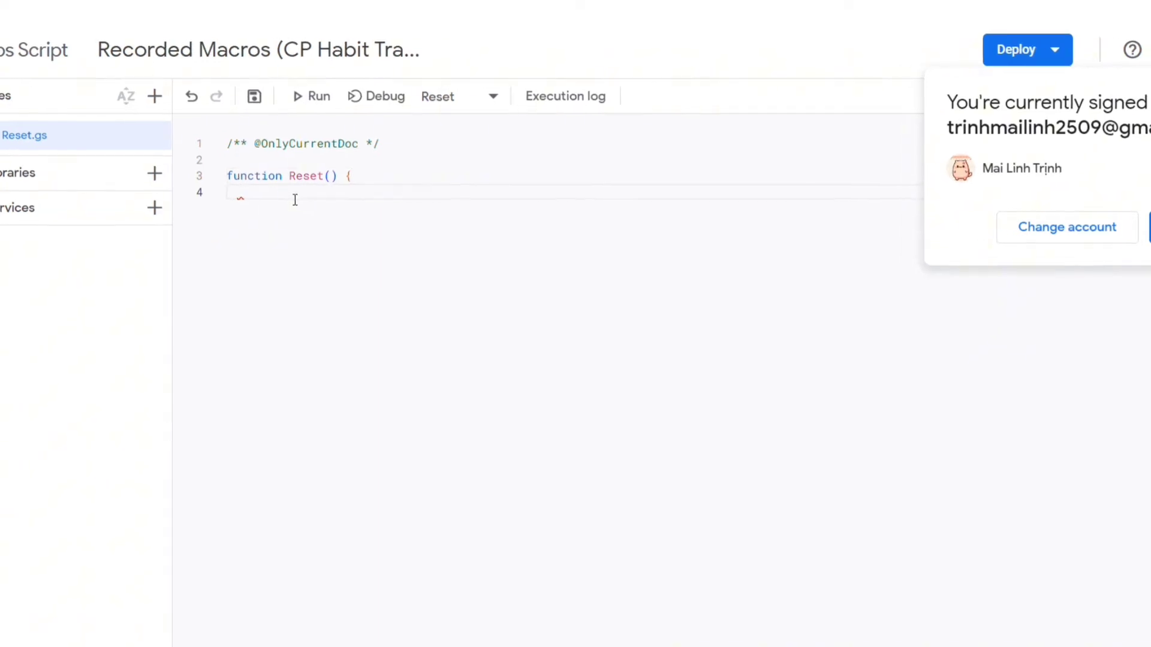
type("var")
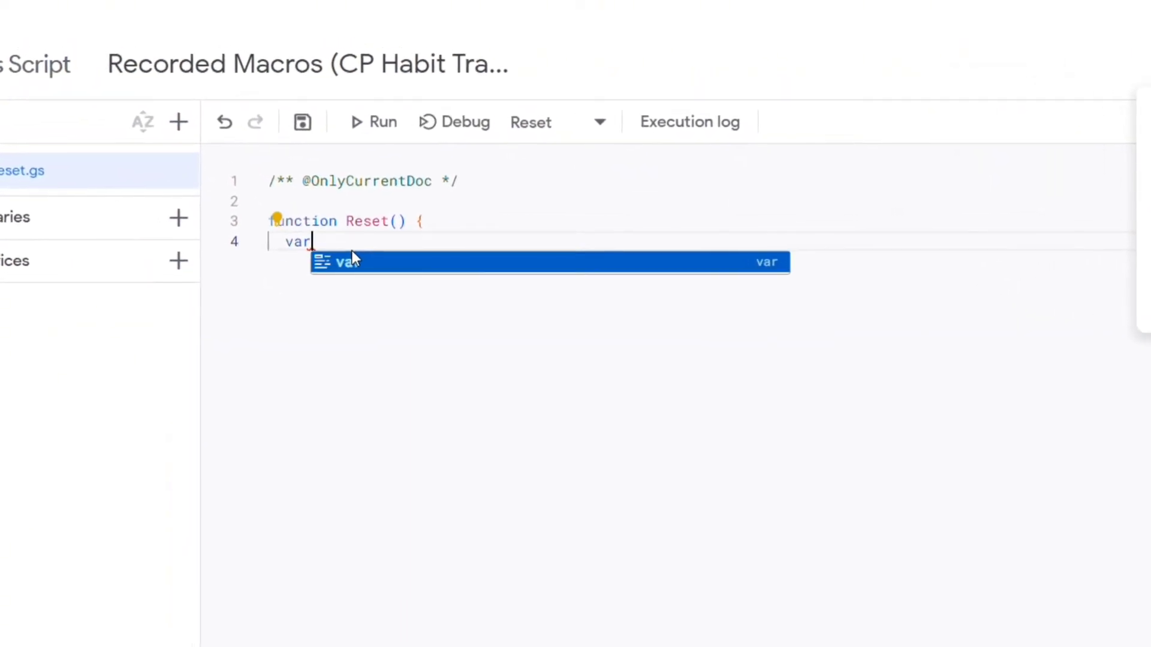
type(" sheet")
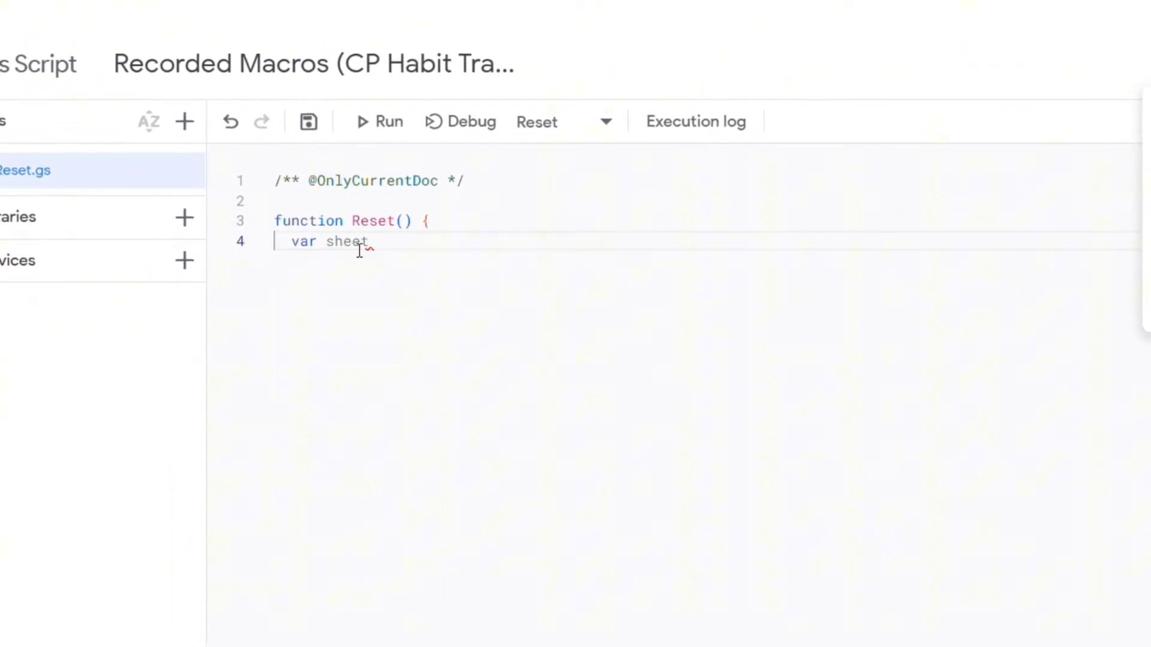
type("=")
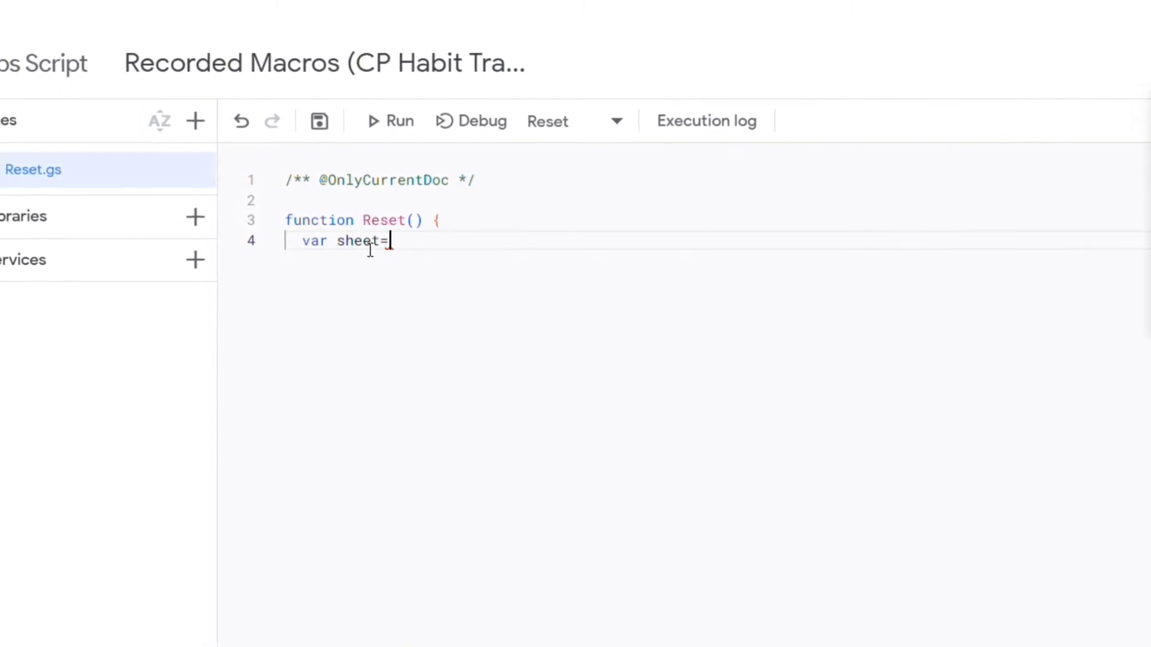
Step: Add var sheet = SpreadsheetApp.getActiveSheet(); as the first line of Reset
key("BackSpace")
type("= S")
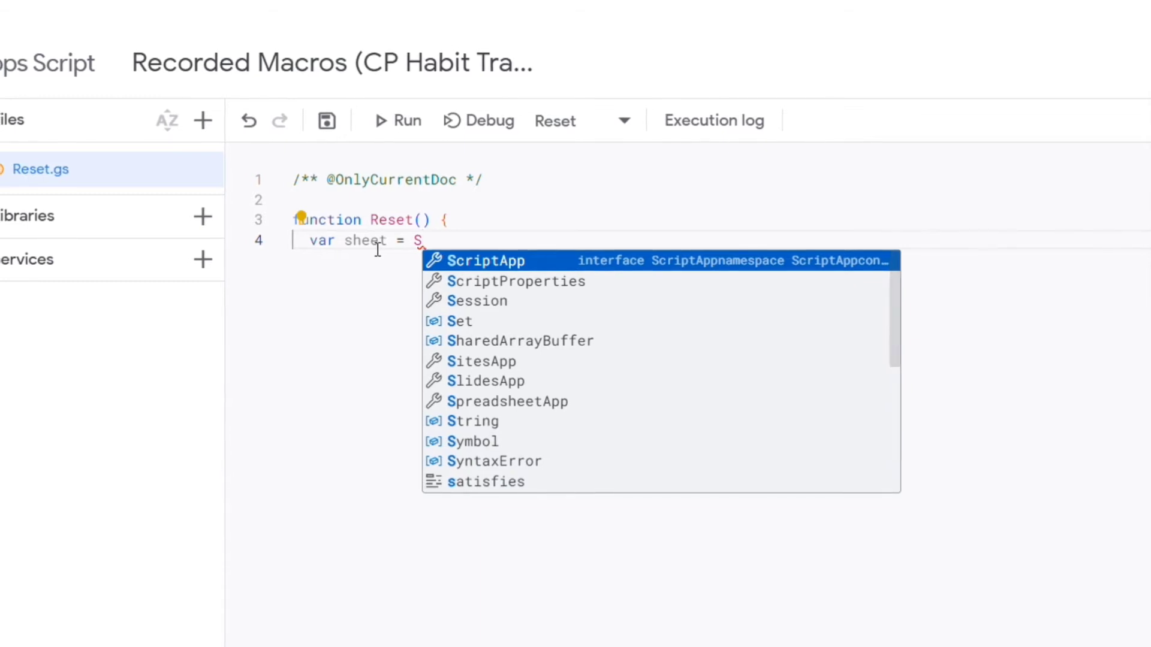
type("preadsheet")
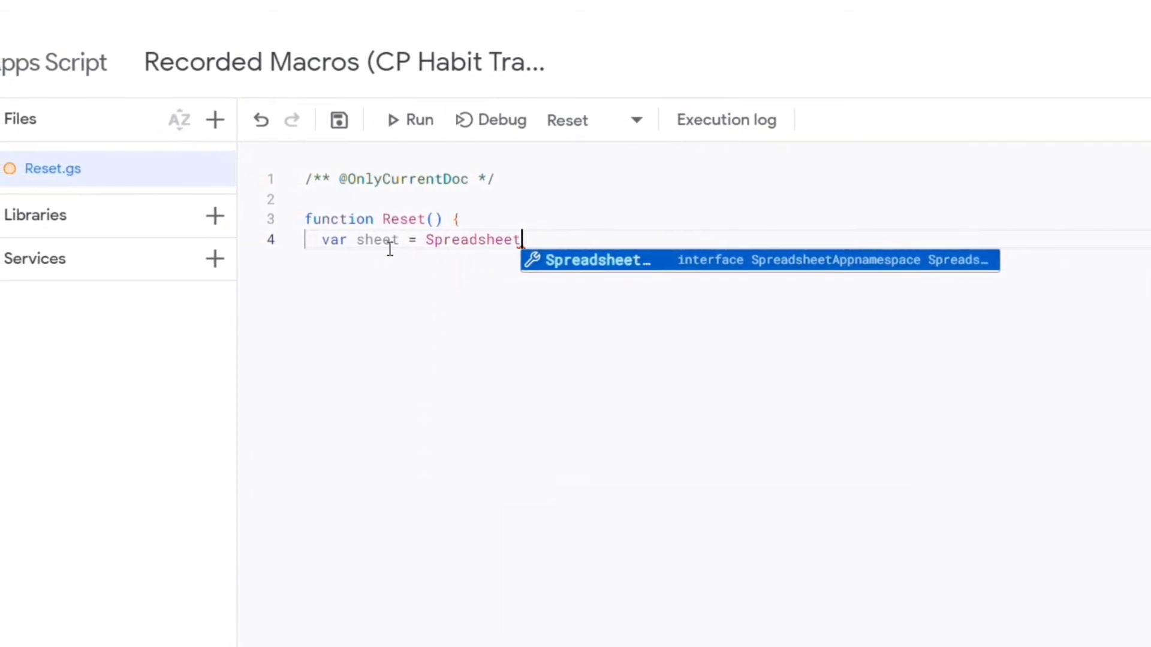
type("App")
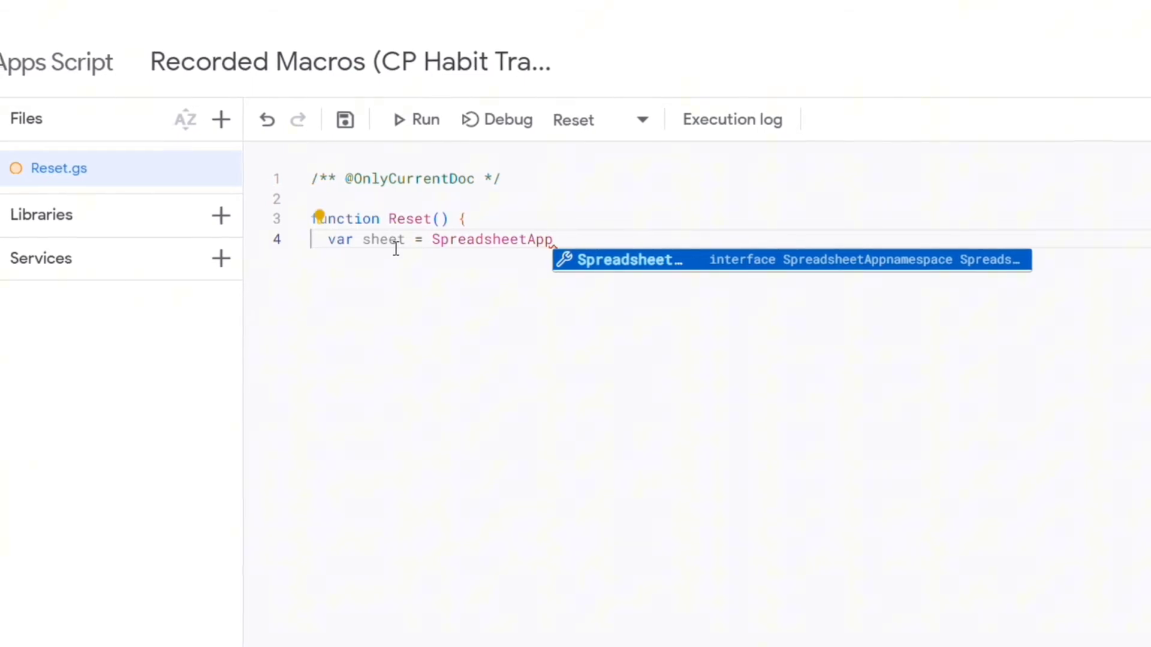
type(".get")
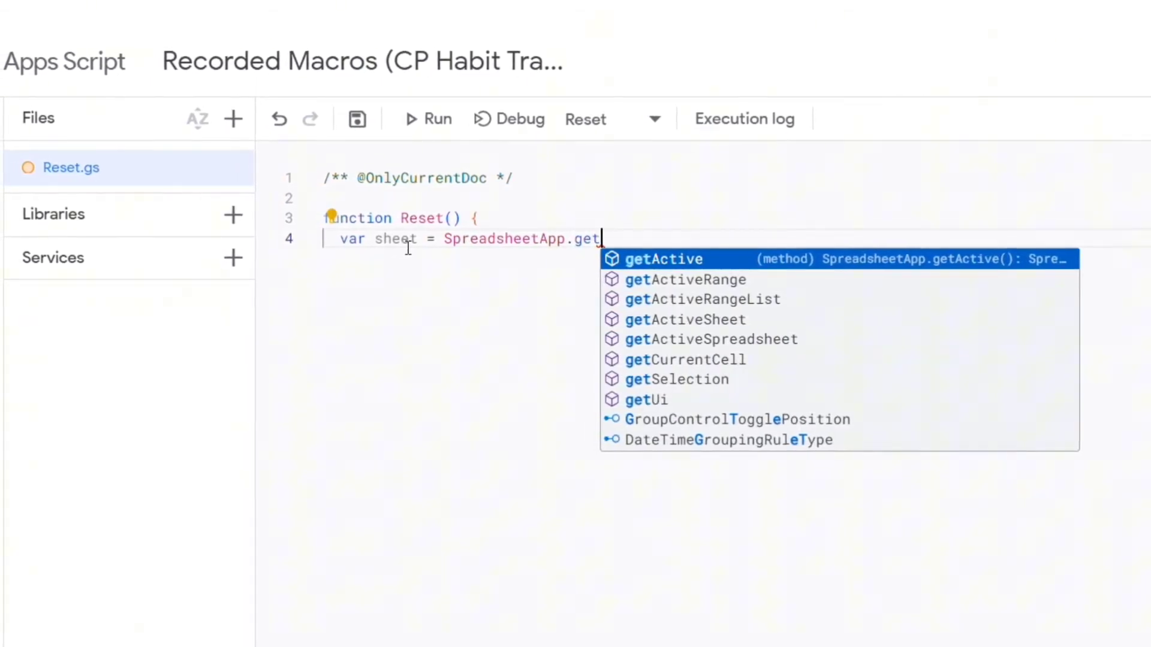
left_click(717, 320)
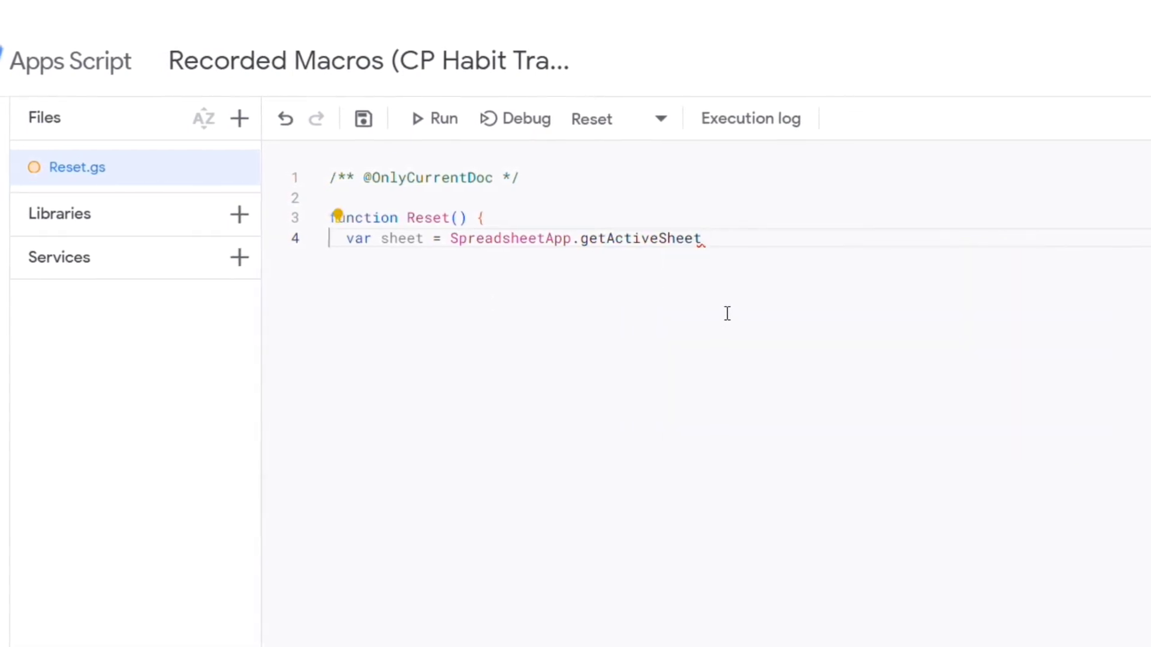
type("()")
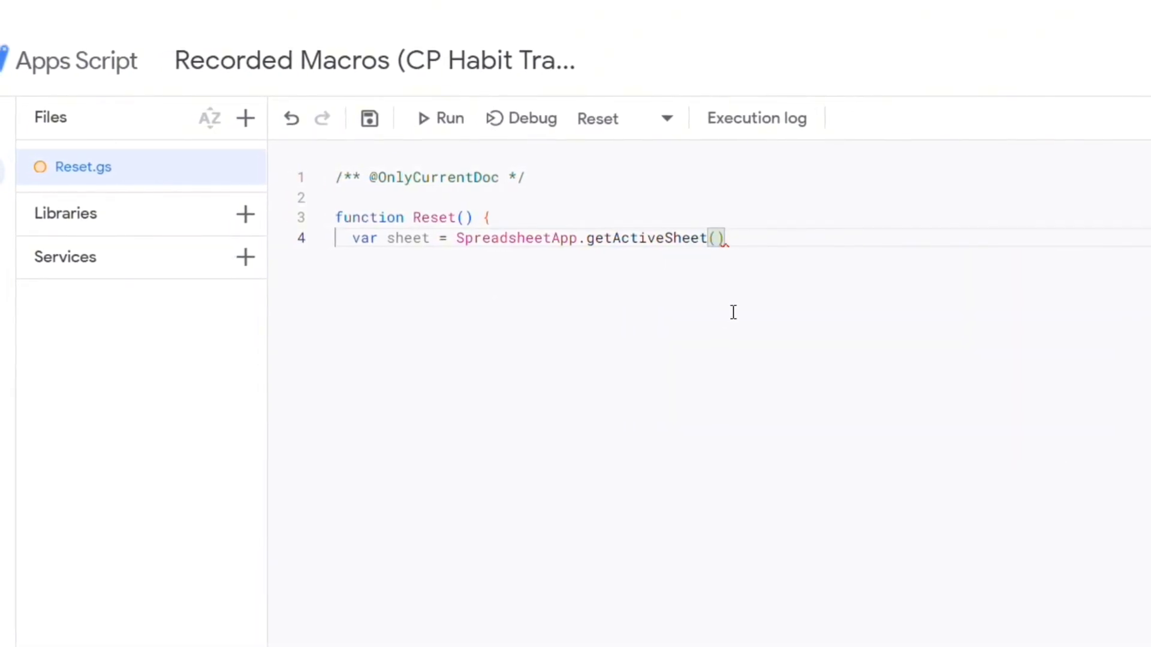
type(";")
key("Return")
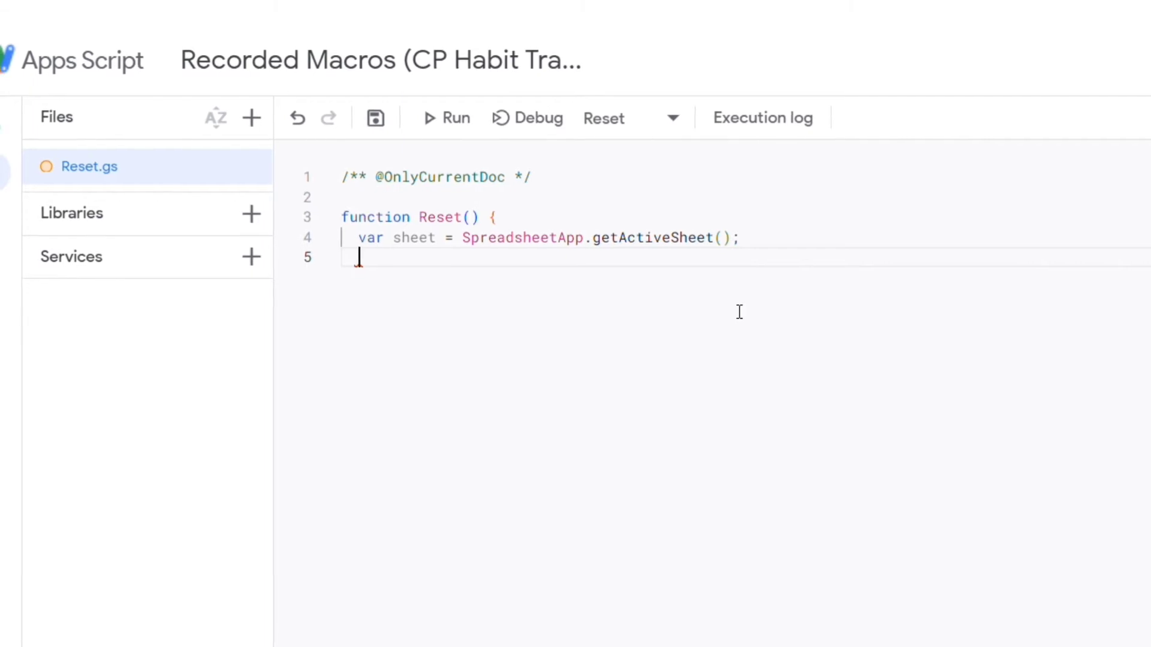
type("sheet.")
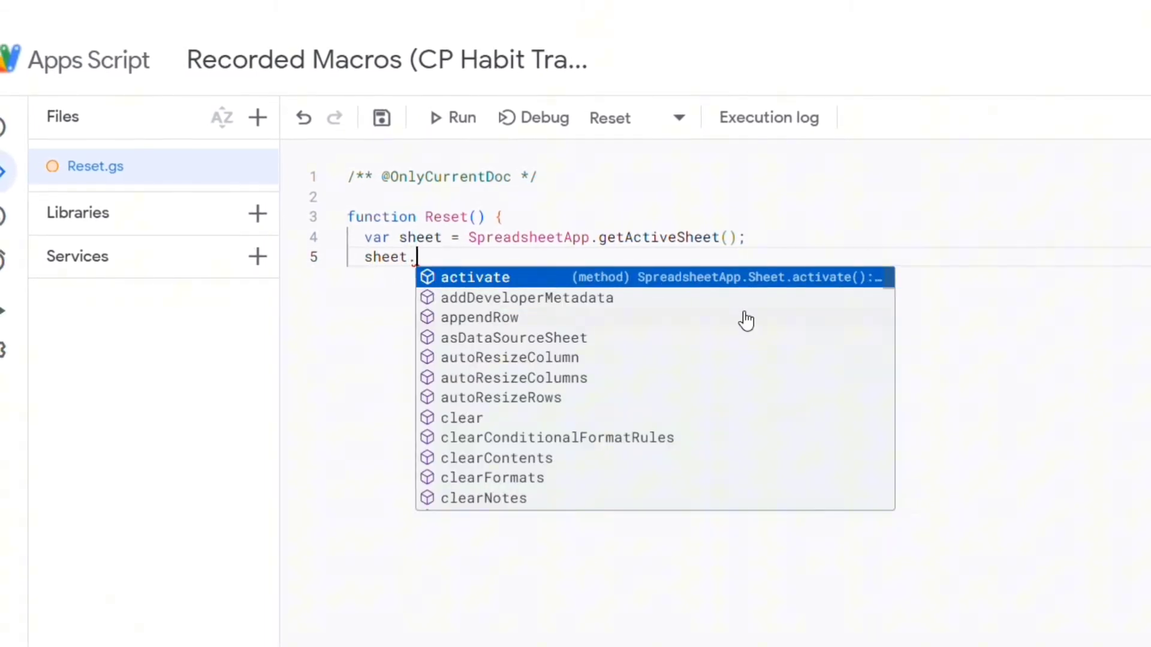
type("getRang")
Step: Add sheet.getRange("C6:C15").clearContent(); after confirming the first and last habit cell addresses
left_click(652, 284)
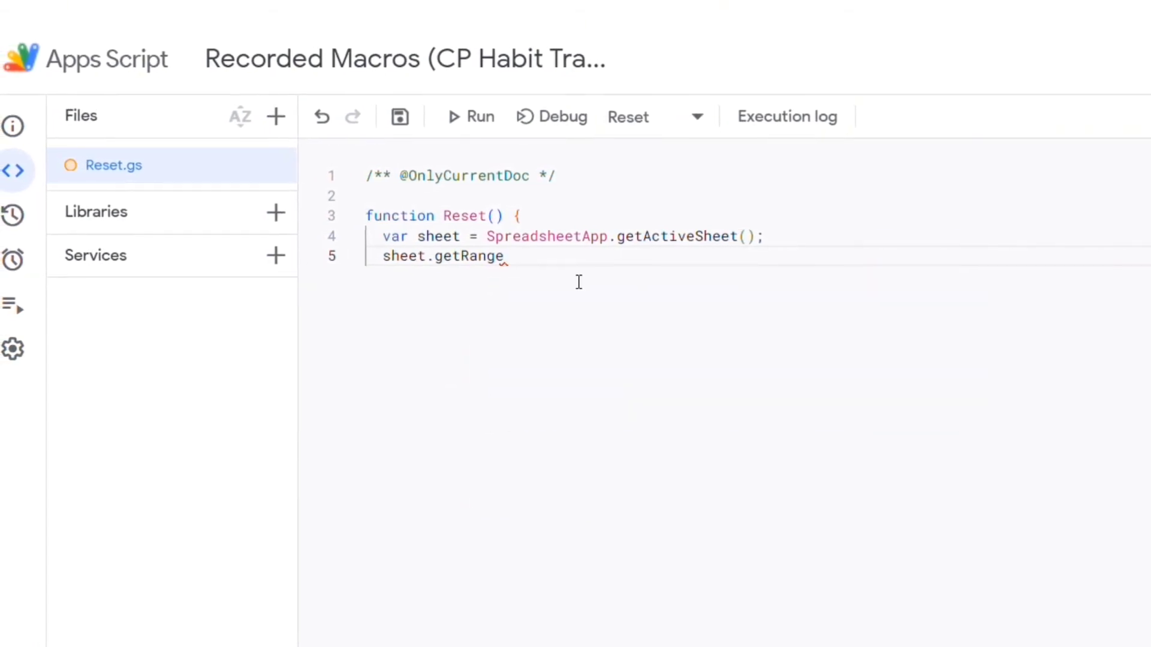
type("(")
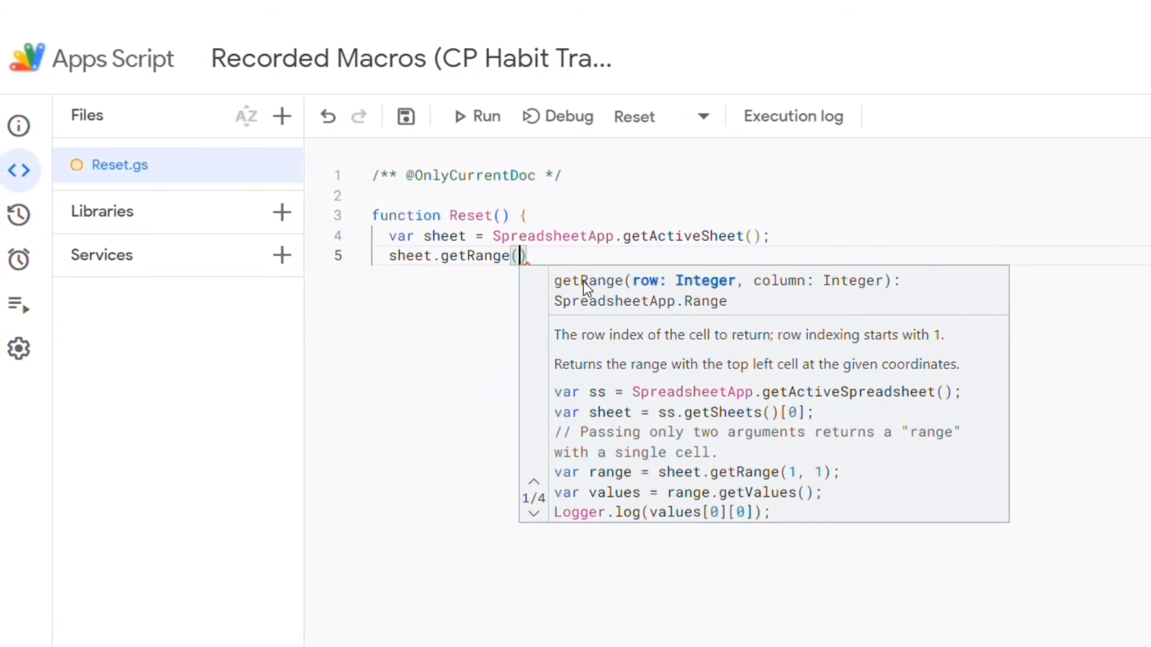
type("\"")
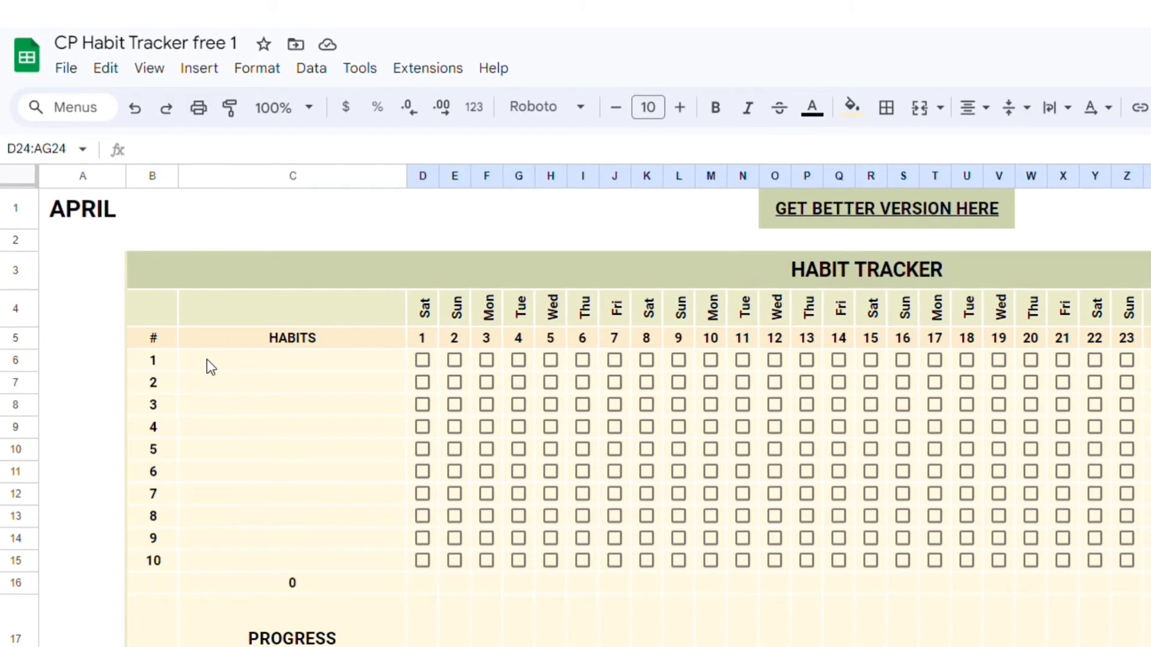
left_click(207, 358)
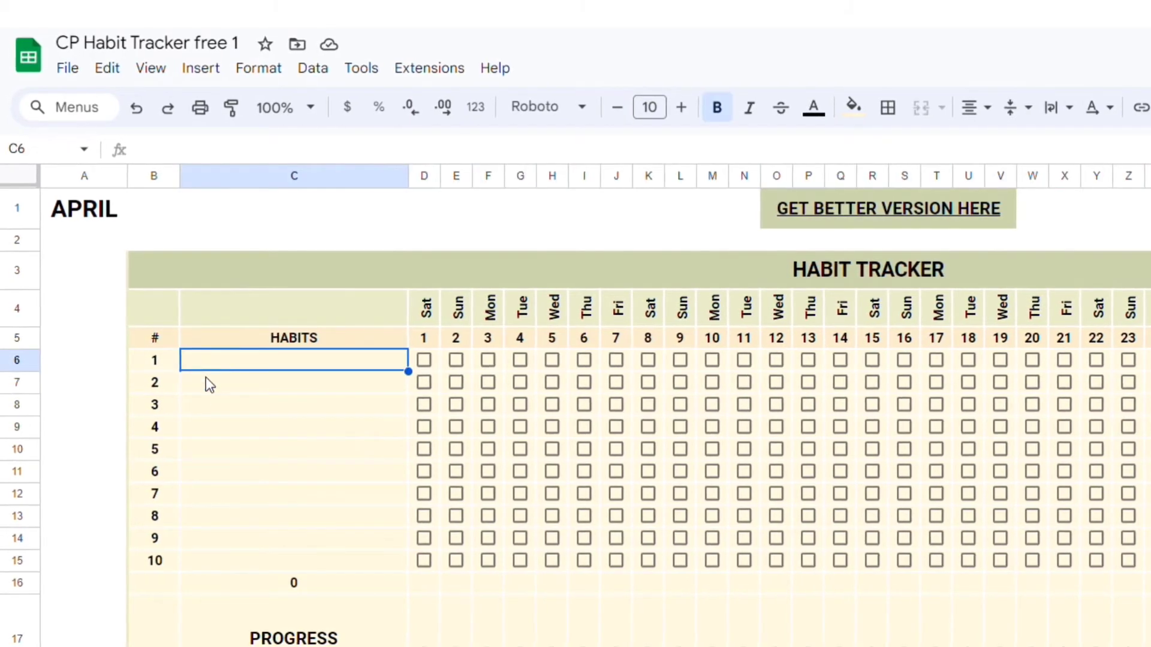
left_click(241, 558)
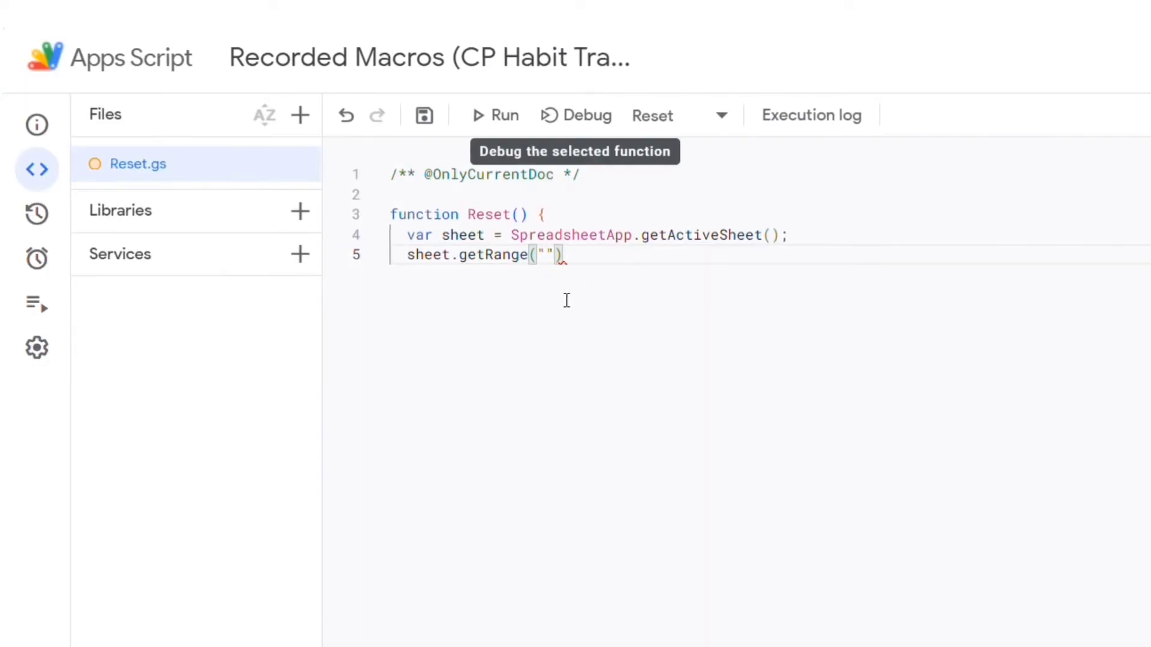
type("C6:C1")
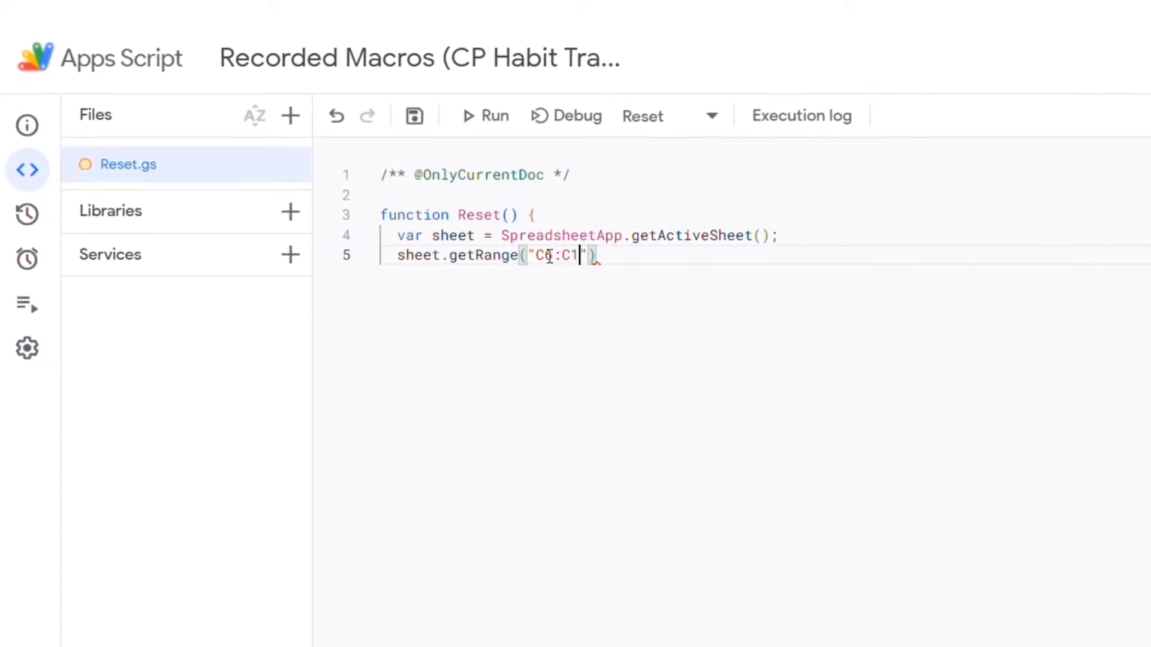
type("5\")")
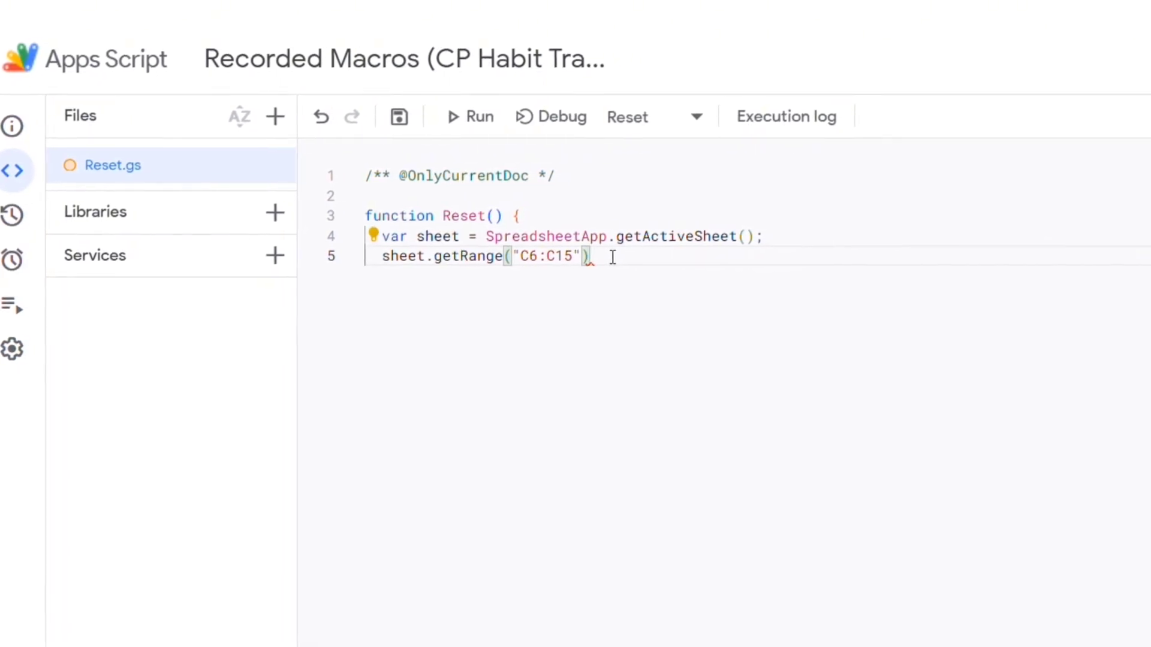
type(".clear")
left_click(637, 322)
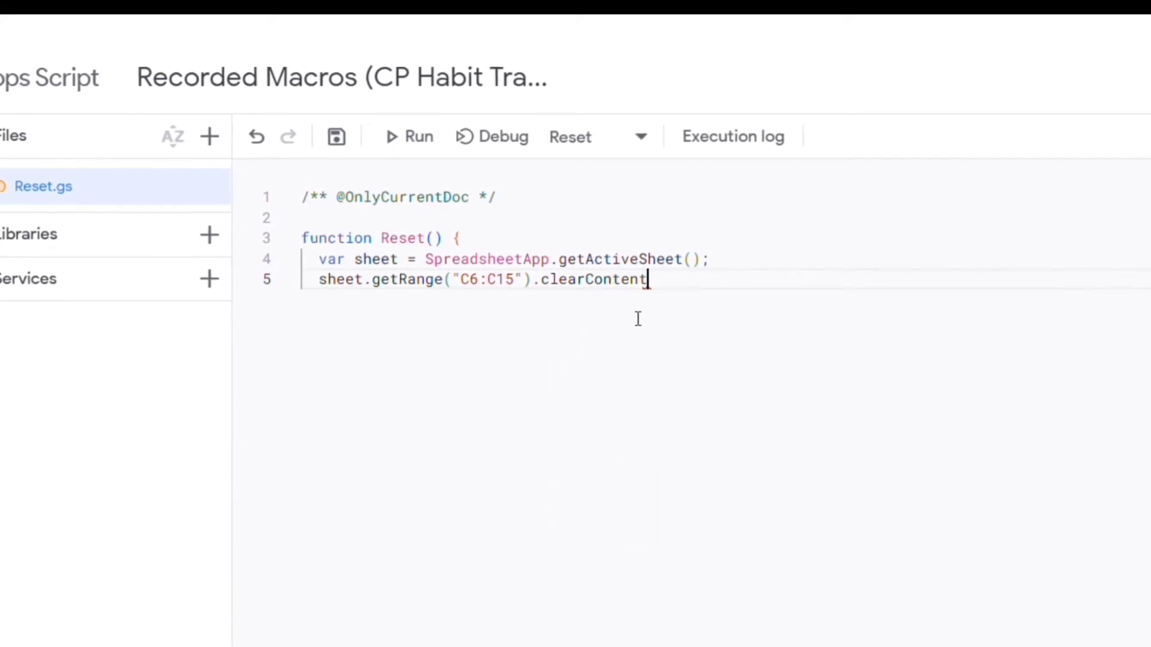
type("(")
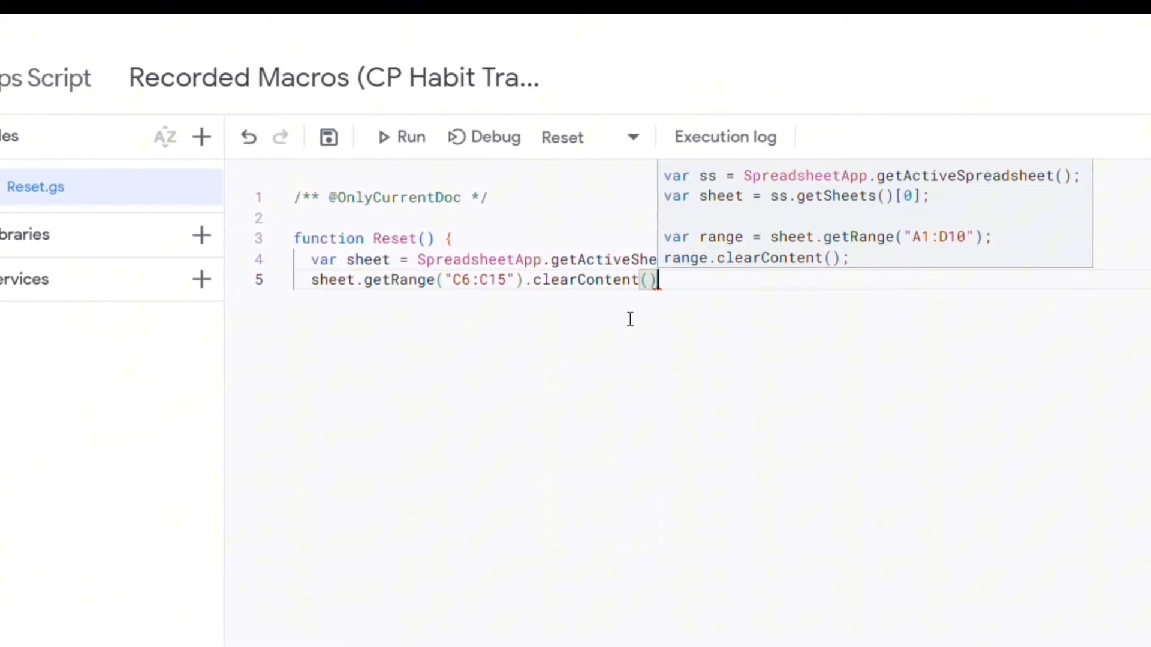
type(");")
key("Return")
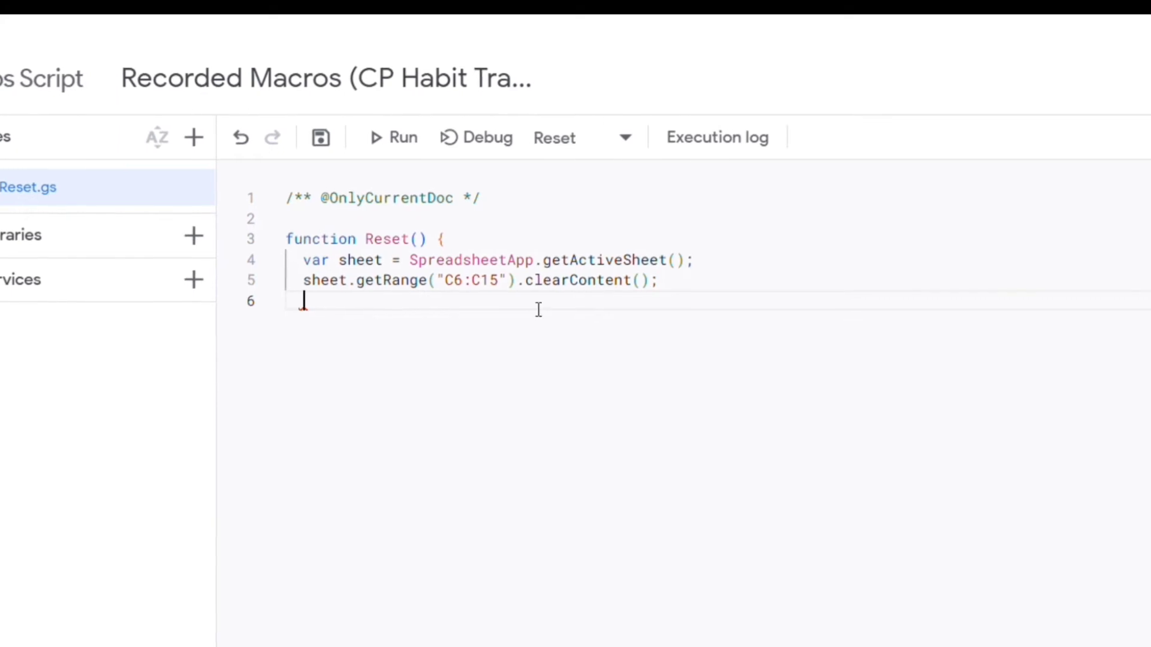
Step: Duplicate the C6:C15 clearContent statement onto a new line 6
left_click_drag(302, 280, 661, 280)
right_click(637, 283)
left_click(704, 592)
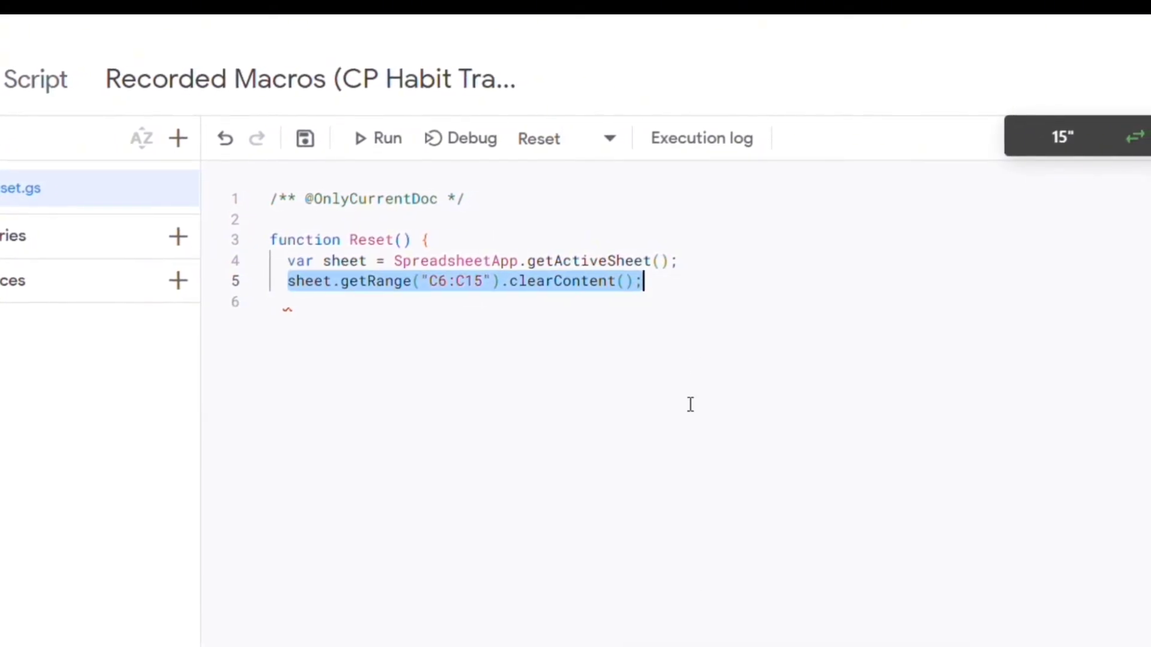
left_click(652, 284)
key("Return")
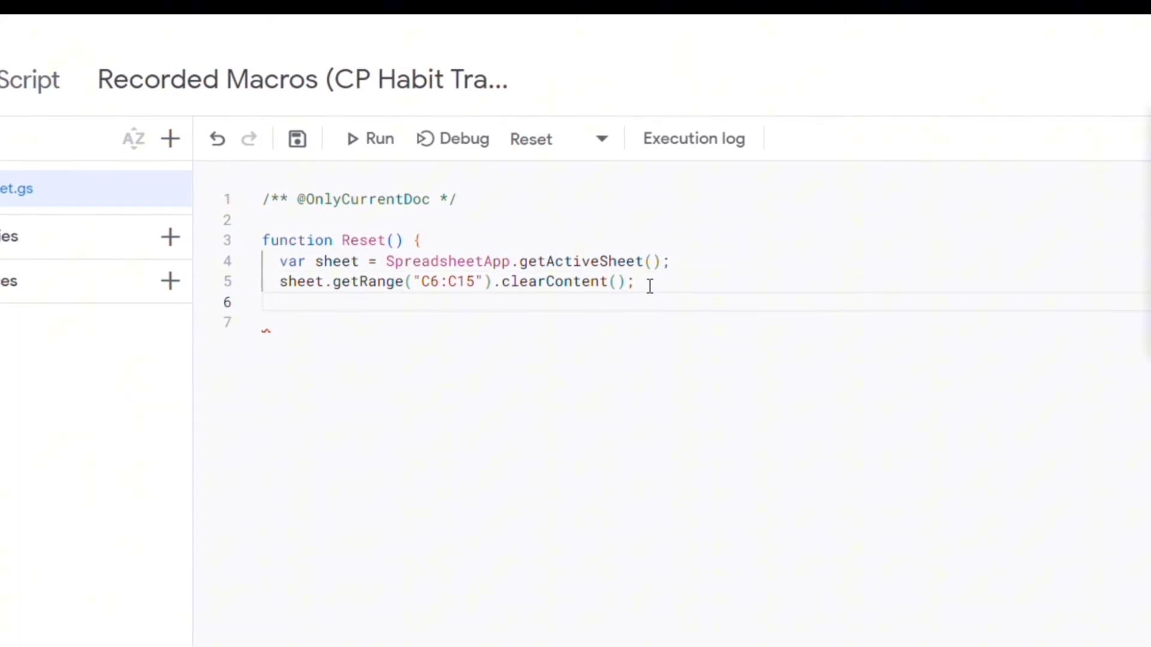
key("ctrl+v")
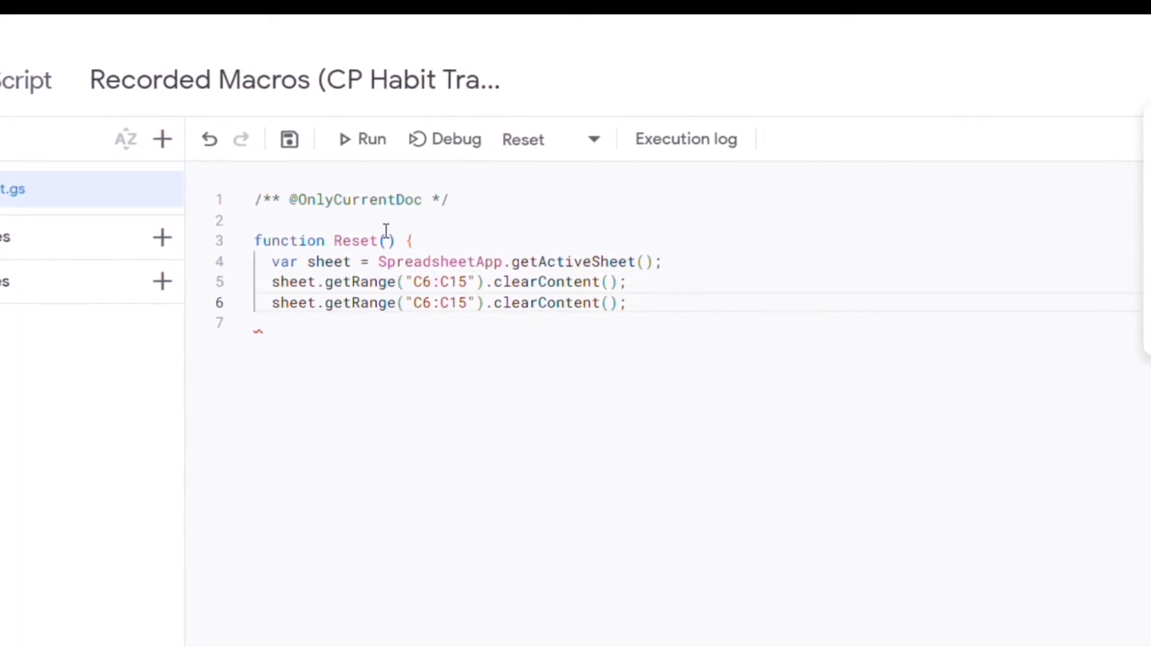
scroll(253, 429, "down", 3)
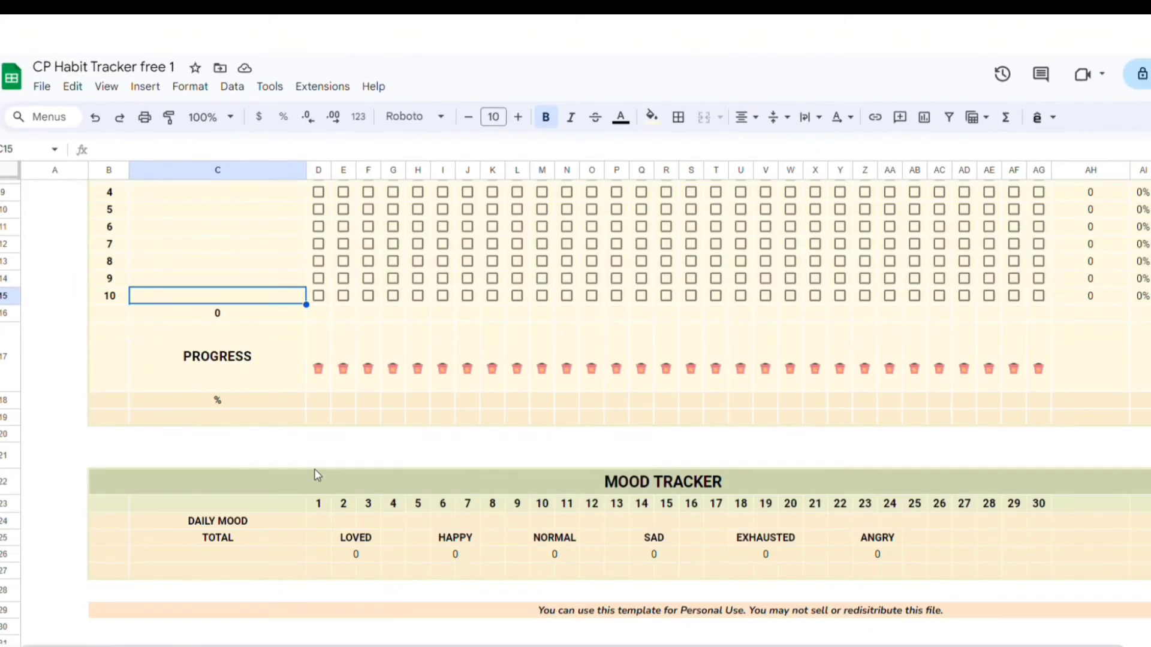
Step: Change line 6's range to "D24:AG24" after checking the day-1 and day-30 mood cells
left_click(319, 522)
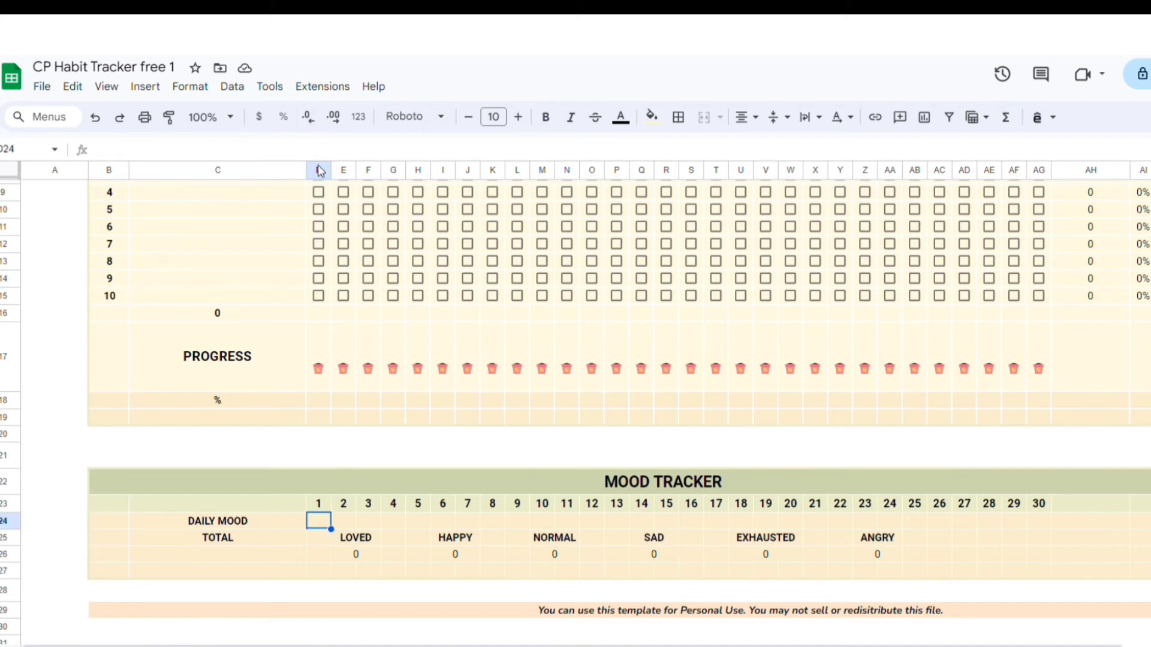
left_click(1038, 524)
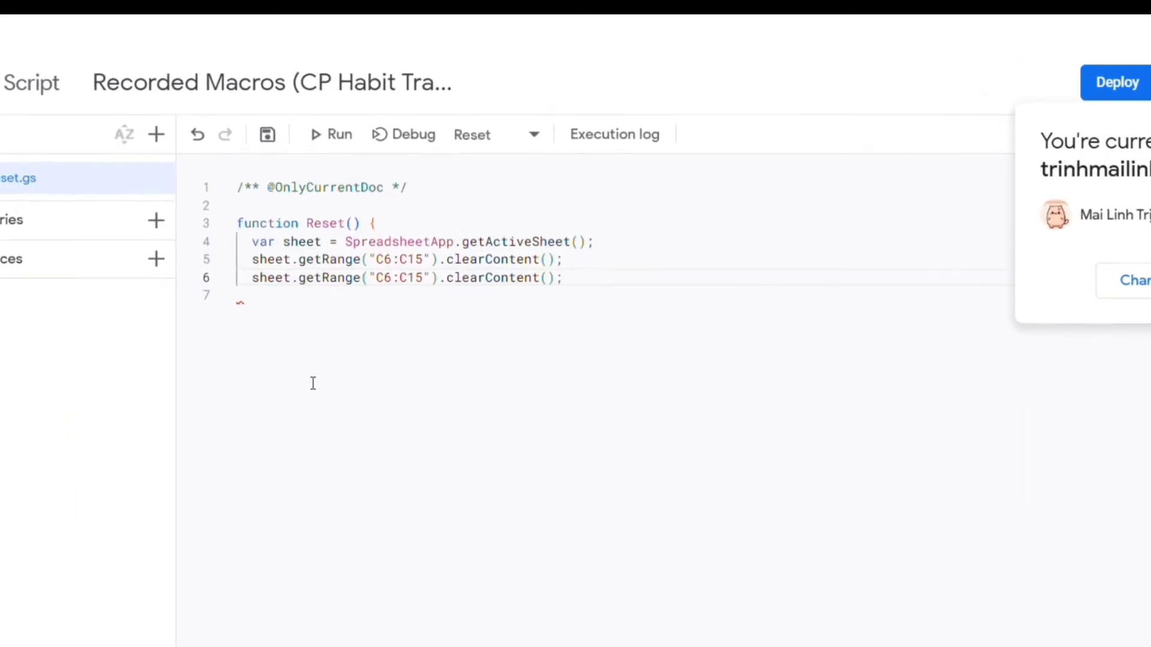
double_click(352, 322)
key("BackSpace")
type("D24")
left_click(381, 322)
key("BackSpace")
type("A")
type("C")
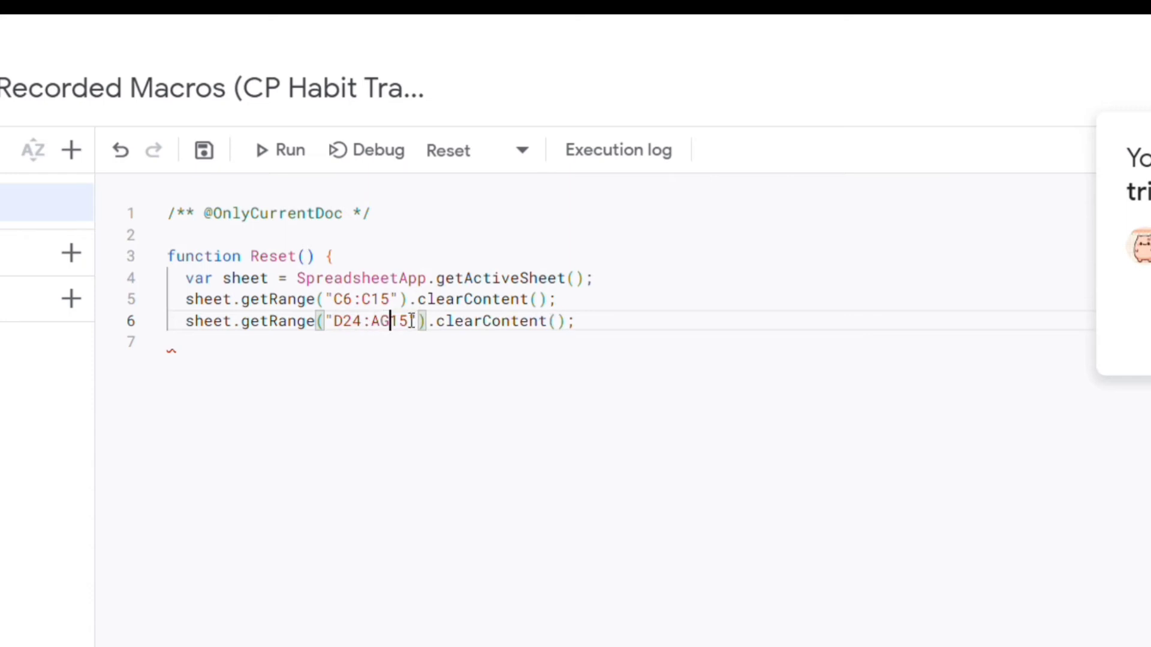
key("BackSpace")
key("BackSpace")
type("24")
left_click(368, 347)
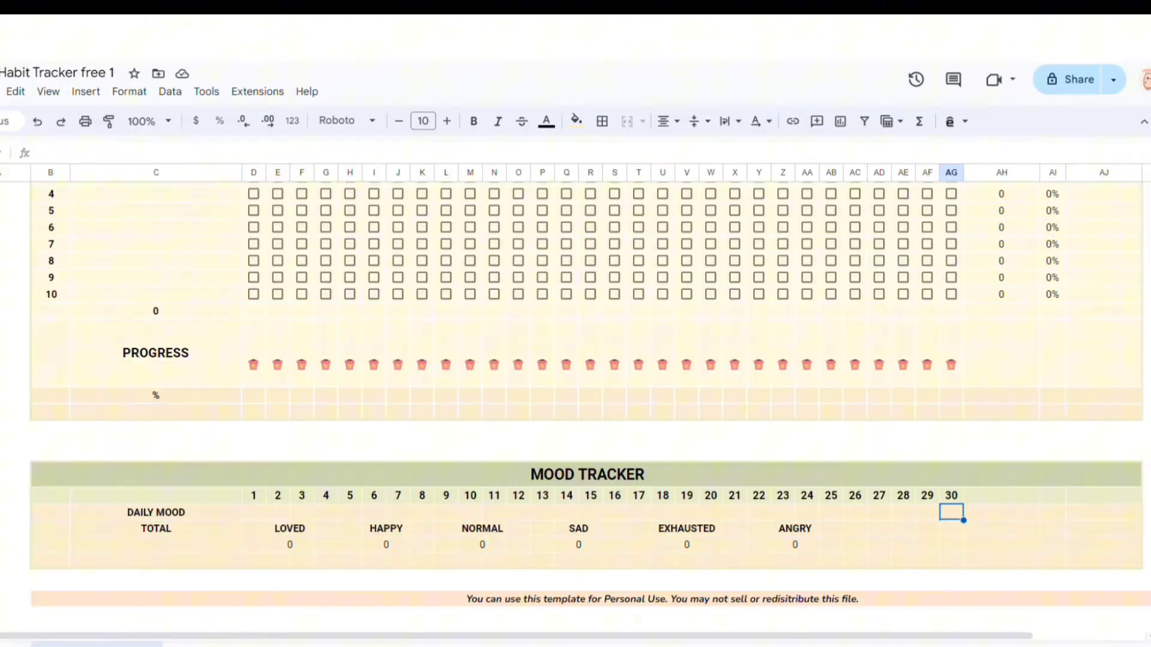
scroll(349, 342, "up", 3)
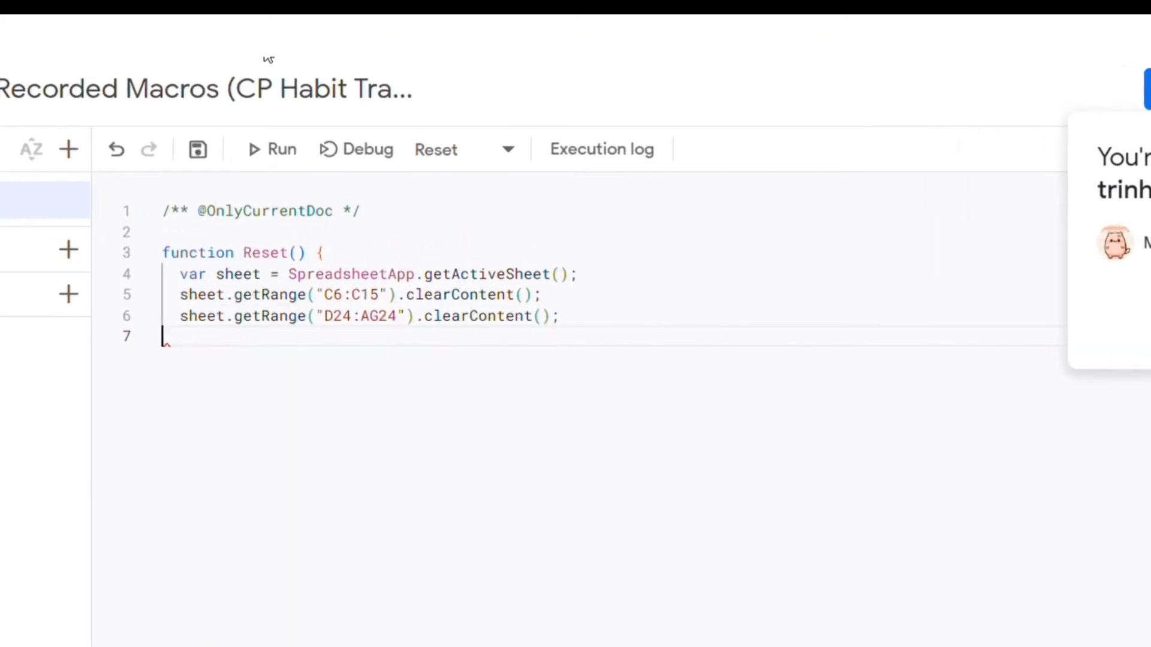
Step: Add sheet.getRange("D6:AG15").setValue(false); to Reset, close the function, and save
key("BackSpace")
type("sheet.getRange(")
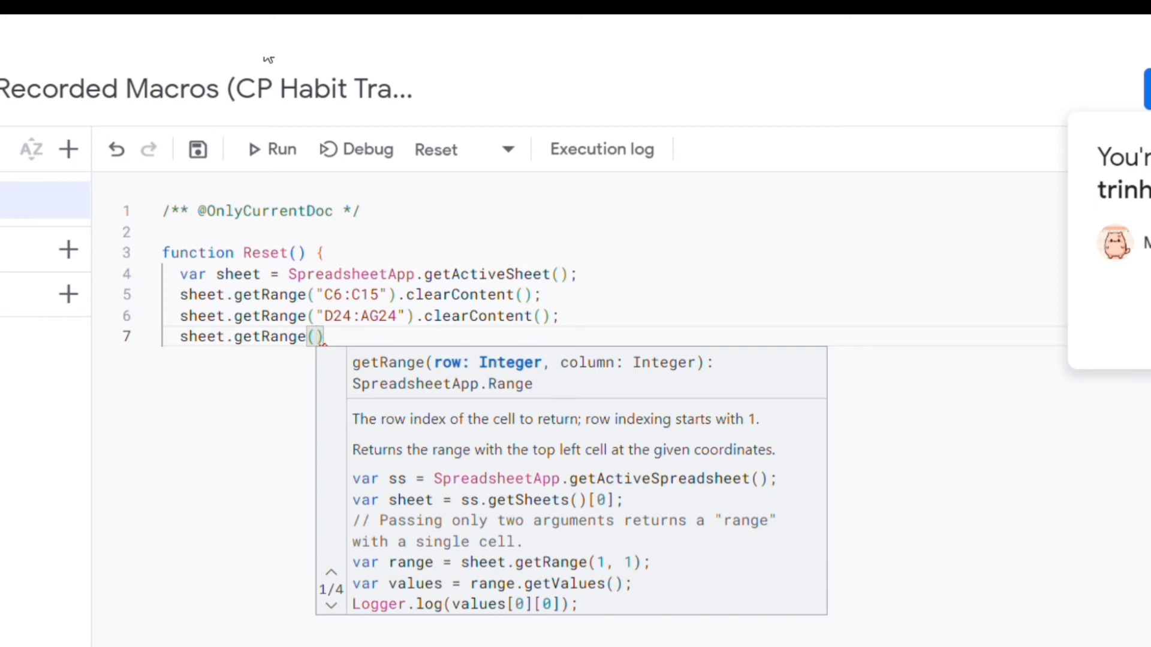
type("\"")
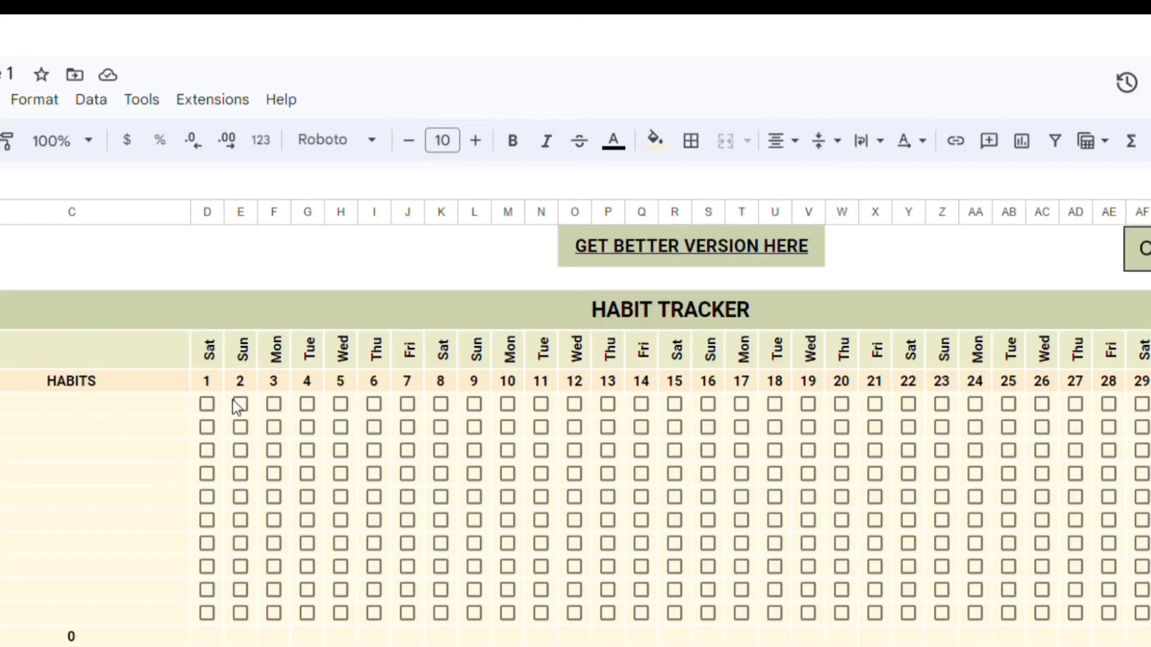
left_click(220, 408)
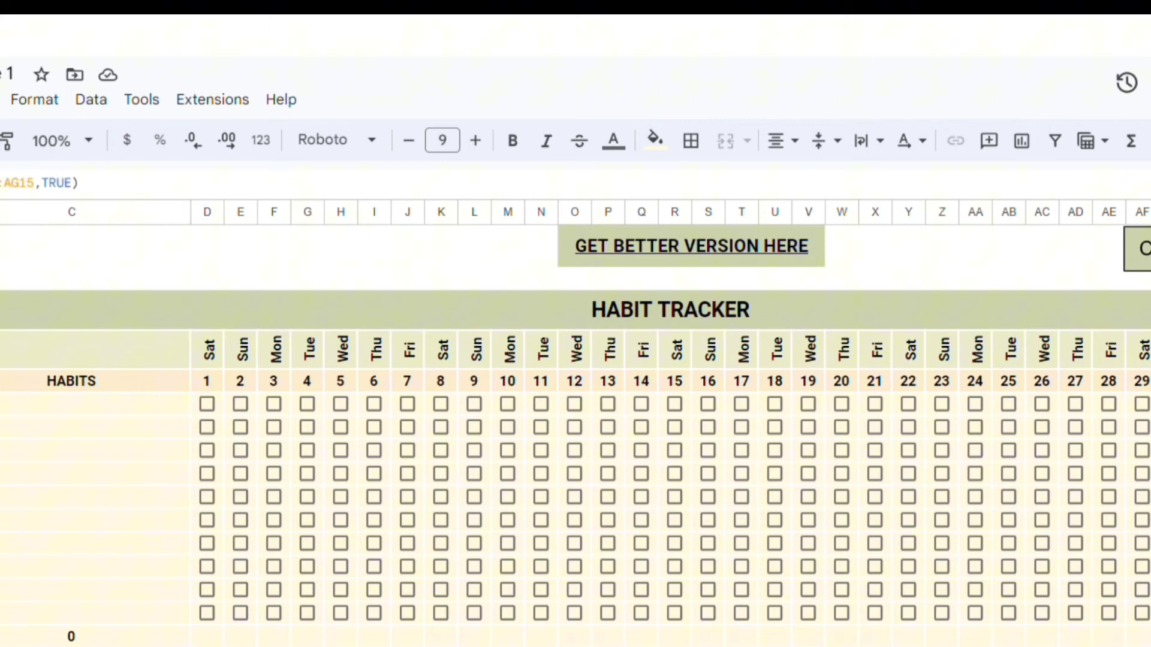
key("Down")
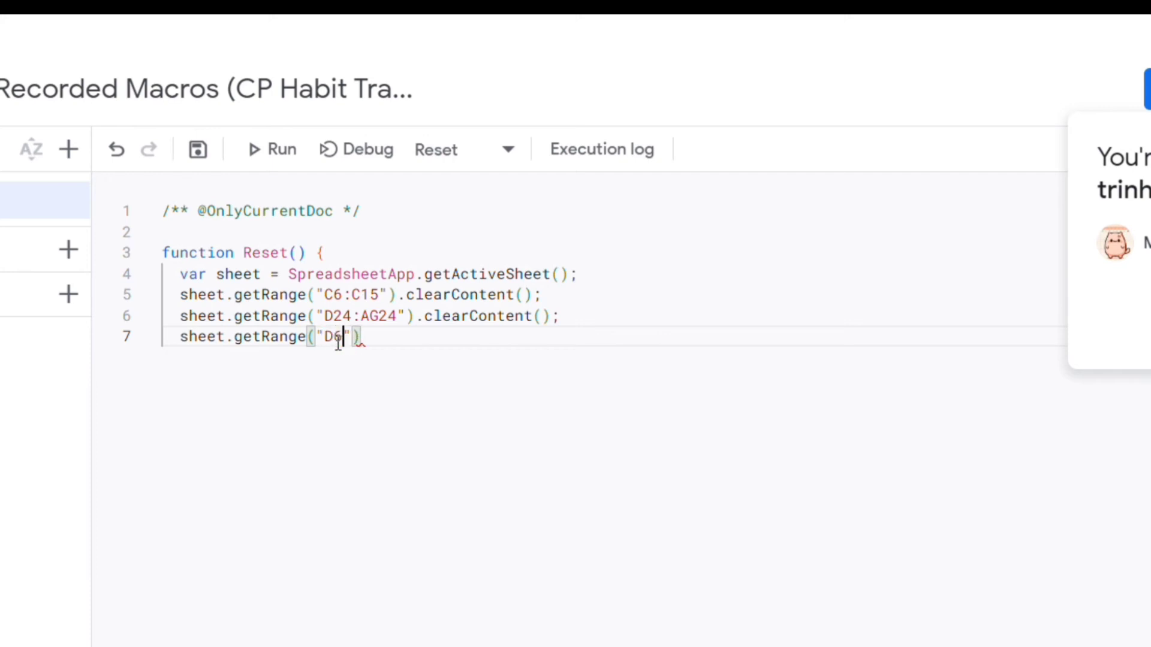
type(":AG15")
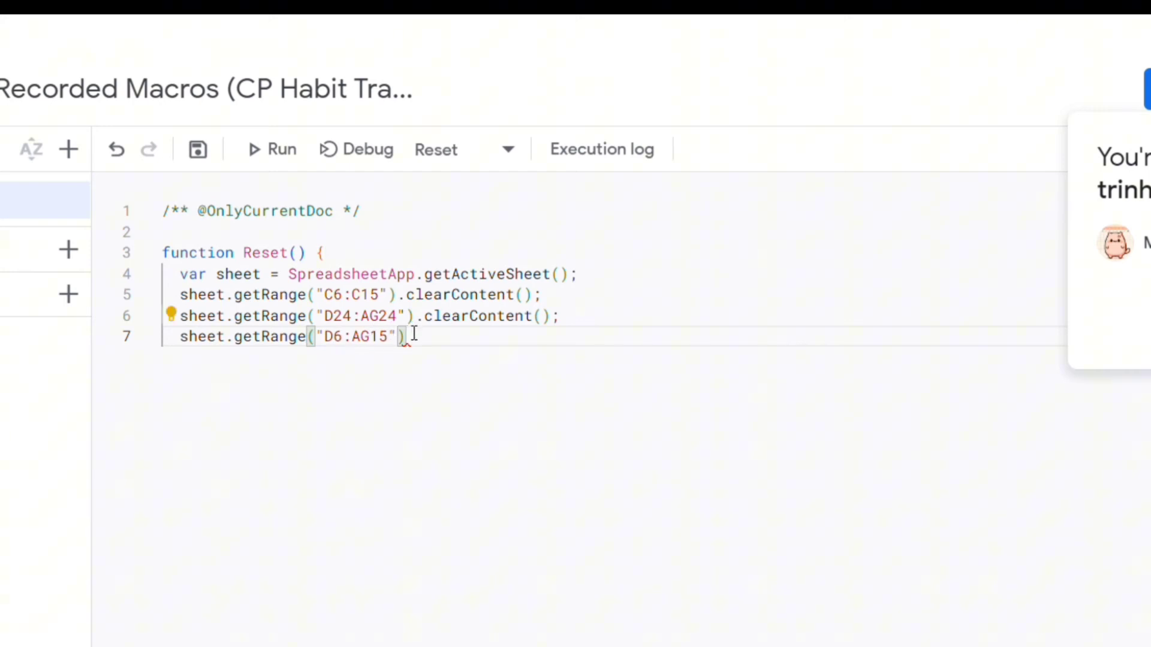
type(".")
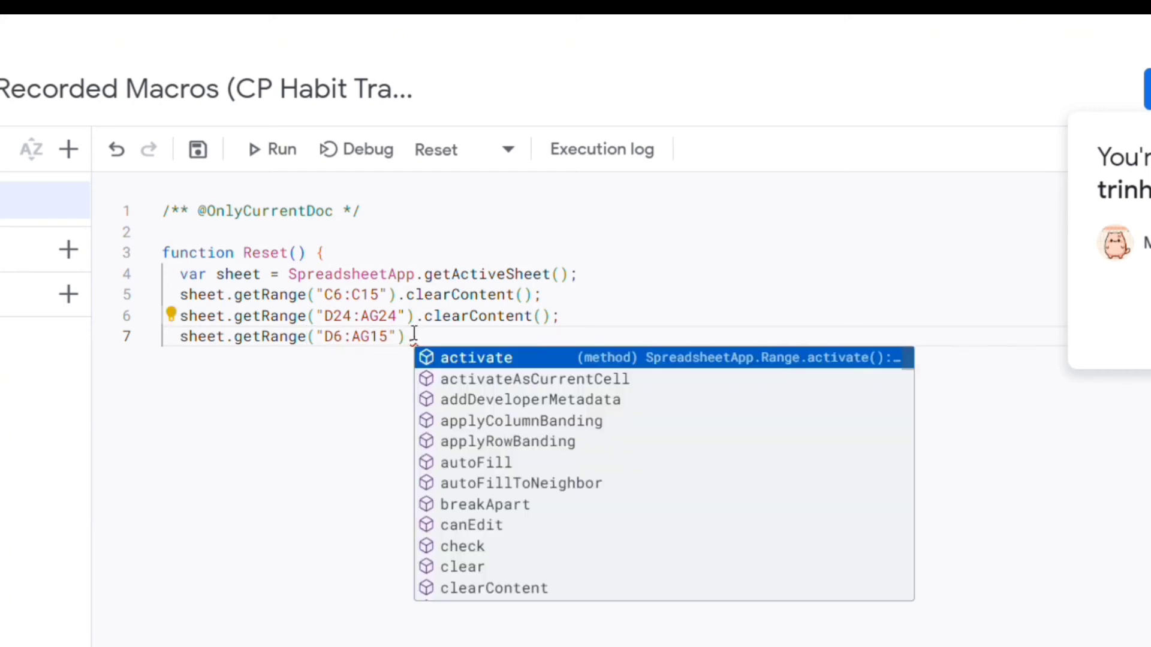
type("set")
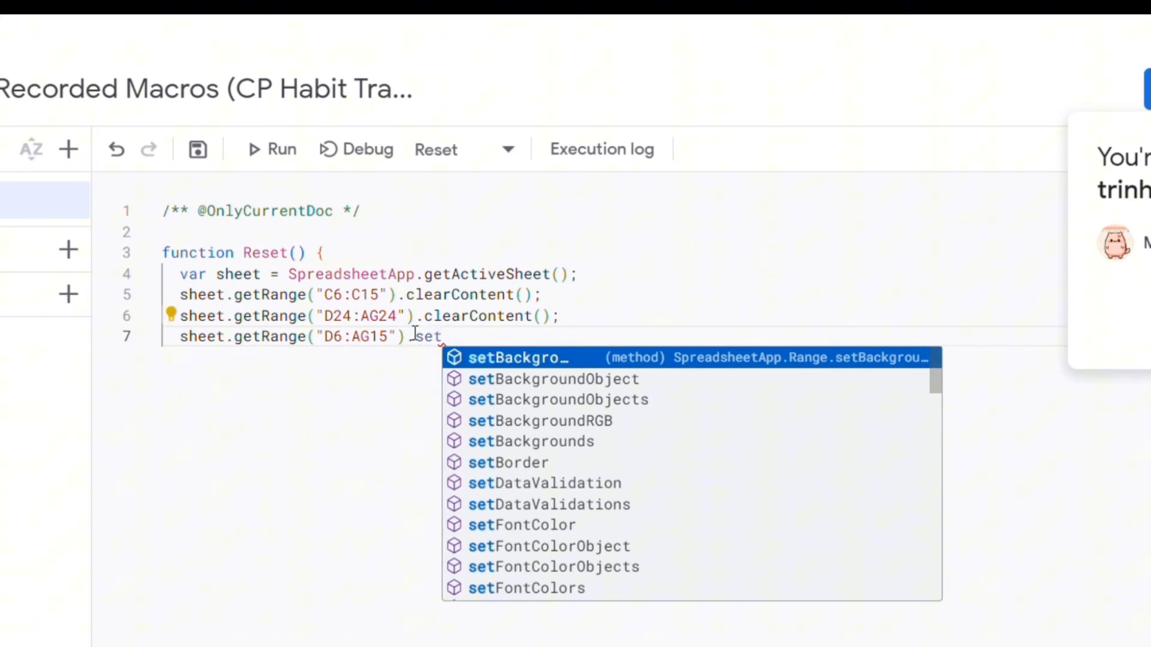
type("B=va")
key("BackSpace")
key("BackSpace")
key("BackSpace")
type("V")
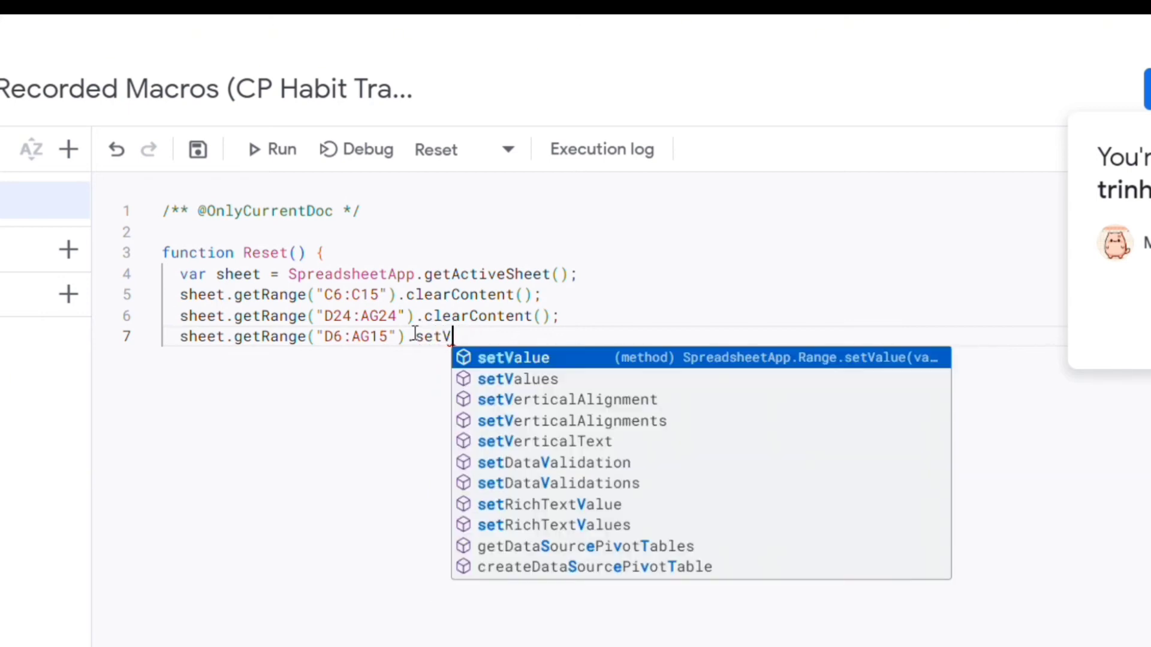
type("a")
left_click(545, 363)
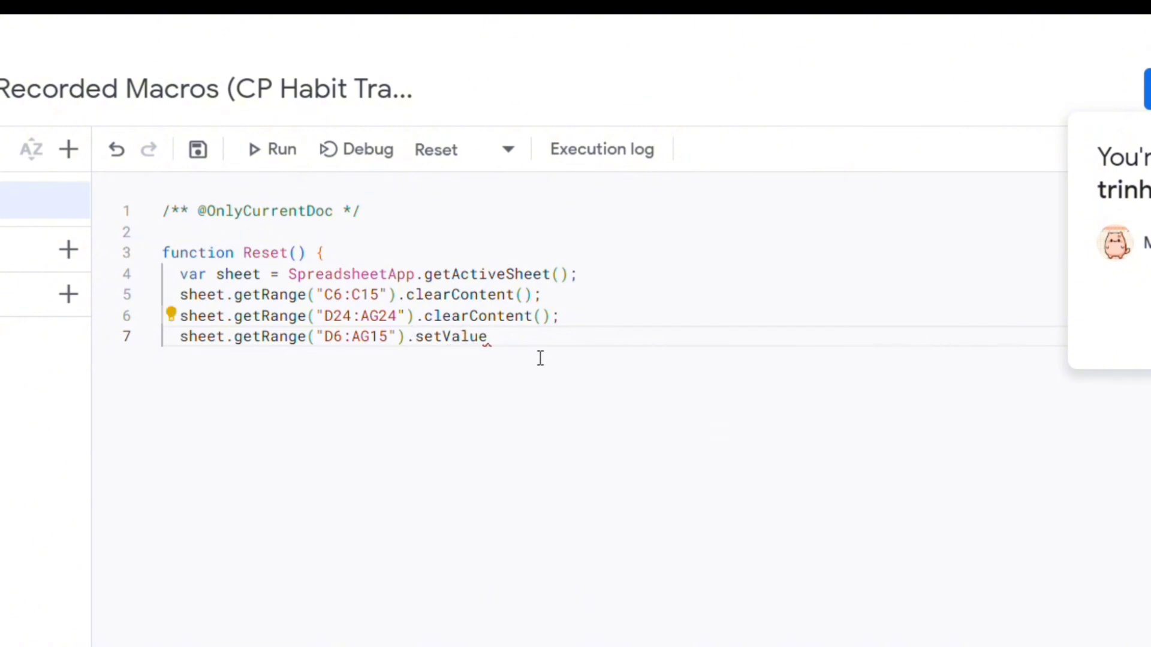
type("(")
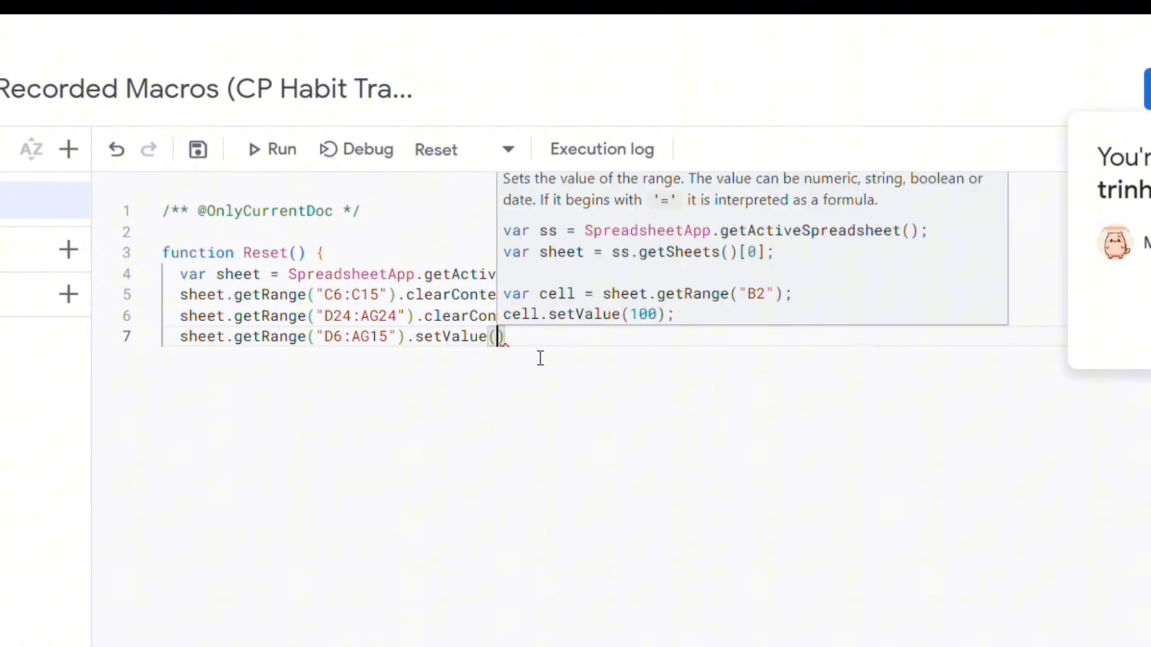
type("false")
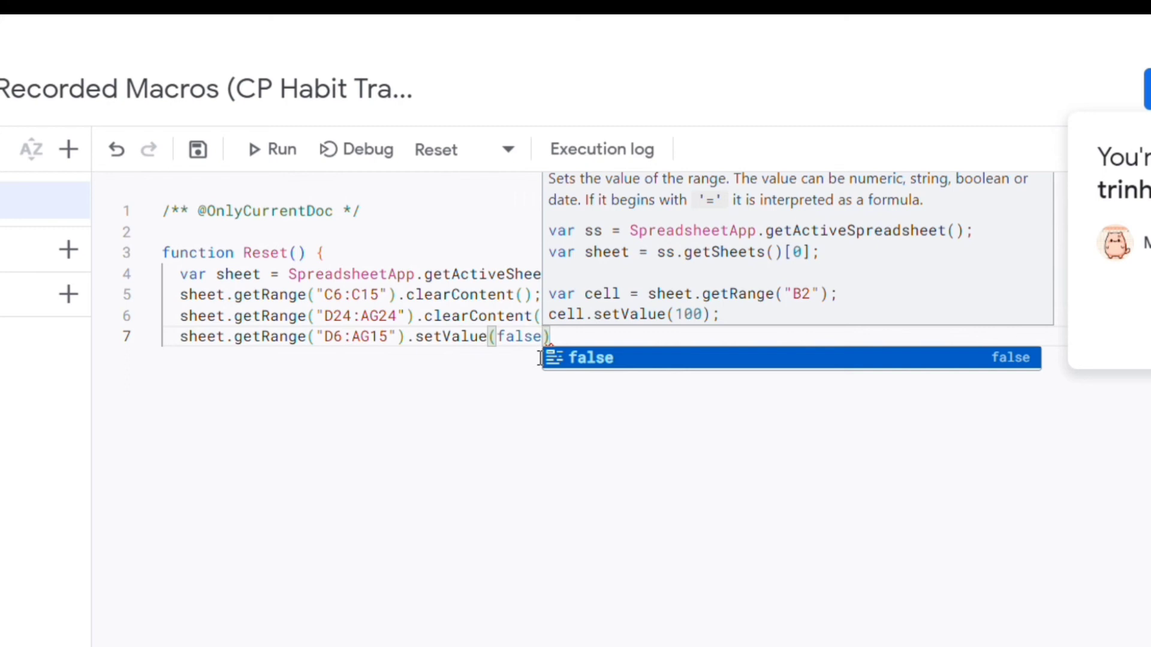
left_click(500, 393)
type(";")
key("Return")
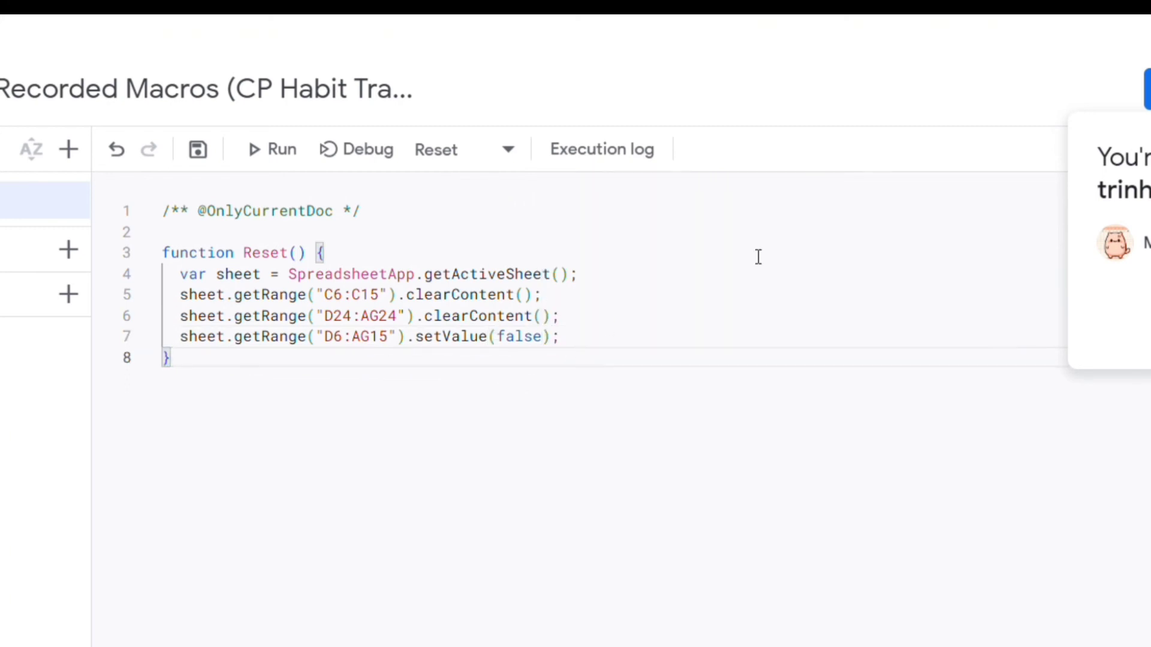
left_click(199, 153)
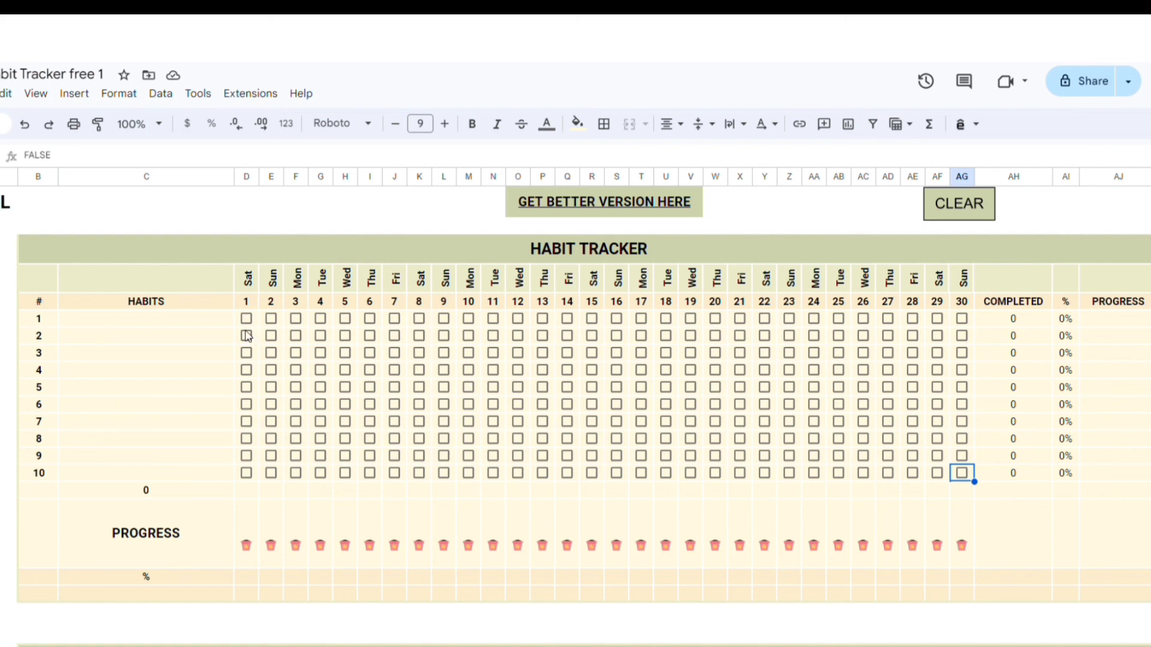
Step: Enter 'get up early' in C6, tick its day 1, and fill it down to row 15
left_click(189, 326)
type("get up early")
key("Return")
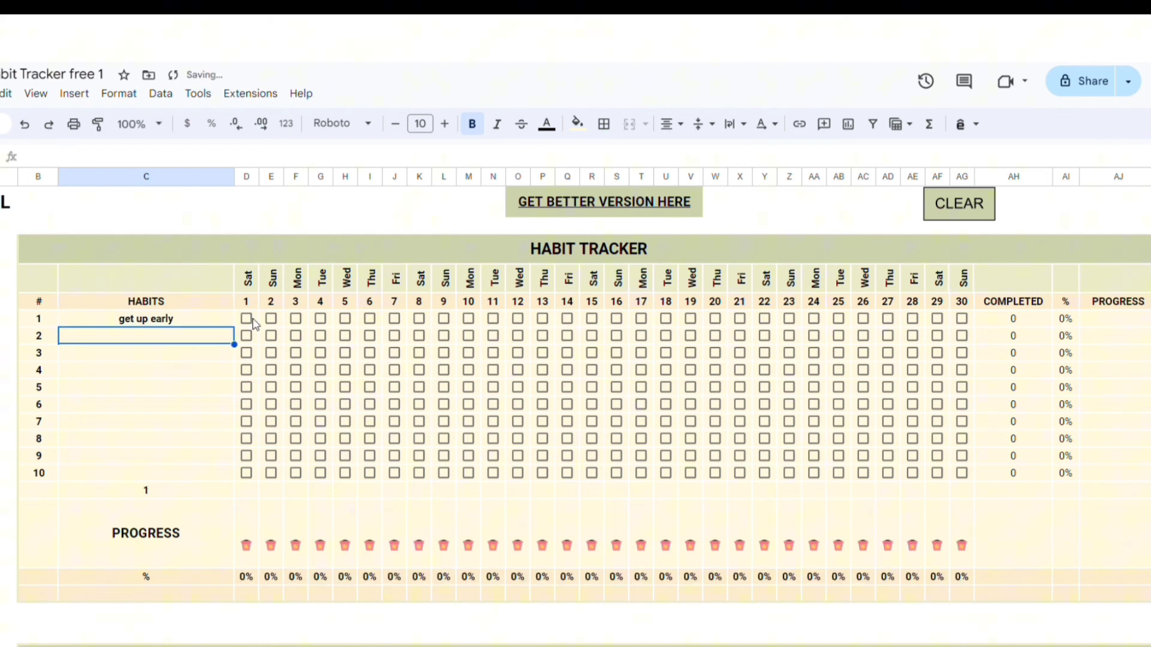
left_click(246, 318)
left_click(159, 345)
left_click(172, 318)
left_click_drag(231, 327, 221, 473)
Step: Tick day 1 and day 14 for later habits, and set happy (day 1) and loved (day 5) moods
left_click(245, 403)
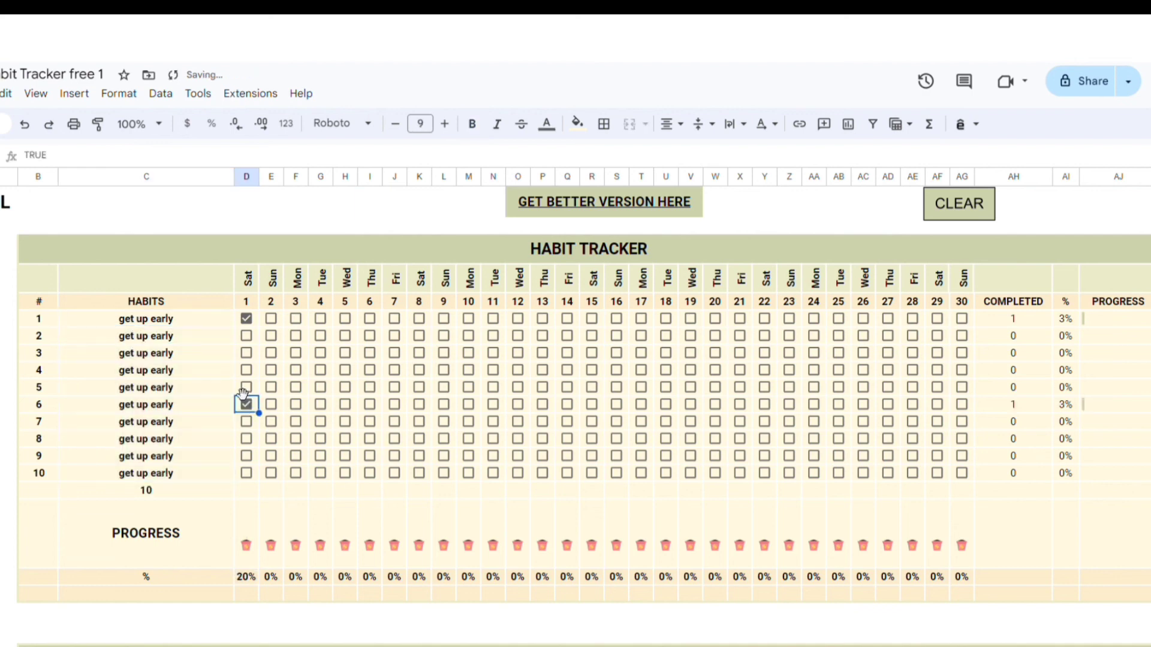
left_click(567, 387)
scroll(530, 443, "down", 5)
left_click(246, 439)
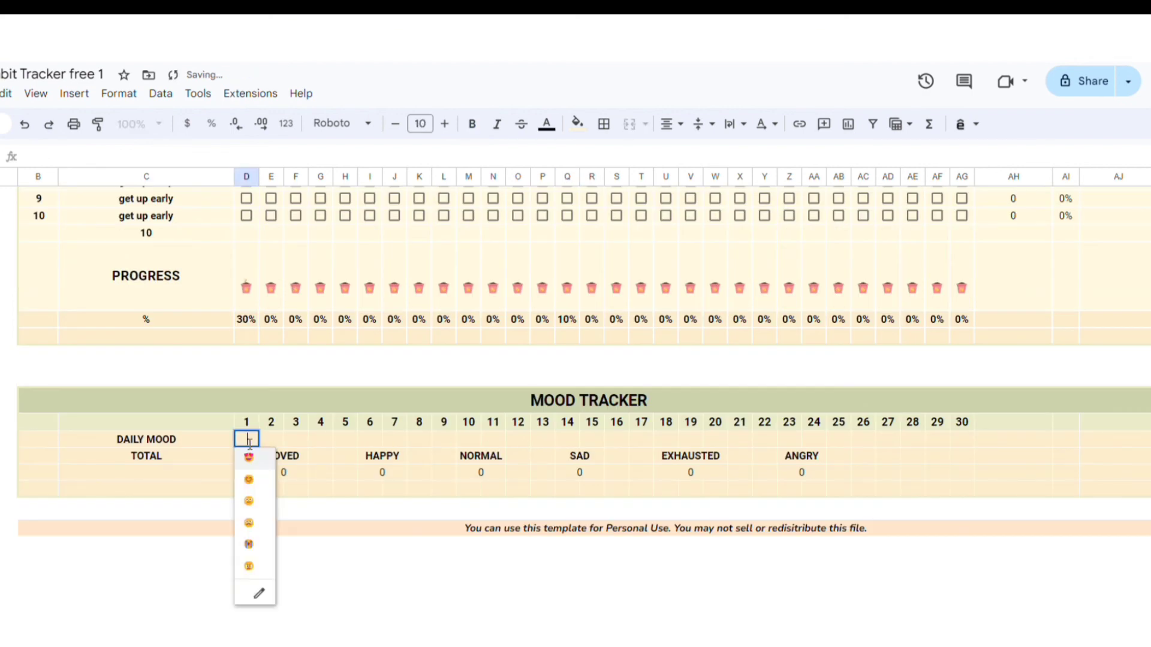
left_click(249, 478)
left_click(347, 439)
left_click(345, 466)
scroll(629, 450, "up", 3)
Step: Run CLEAR to wipe names, ticks and moods, then dismiss the Notedii link preview
left_click(959, 205)
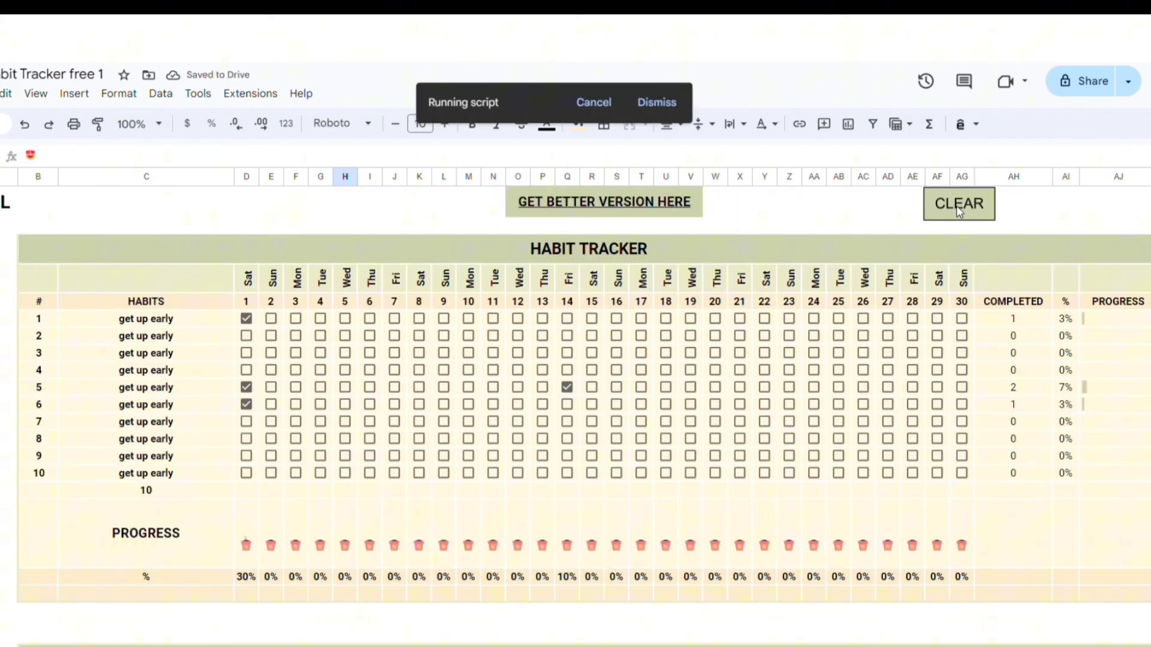
scroll(366, 339, "down", 3)
scroll(560, 585, "up", 3)
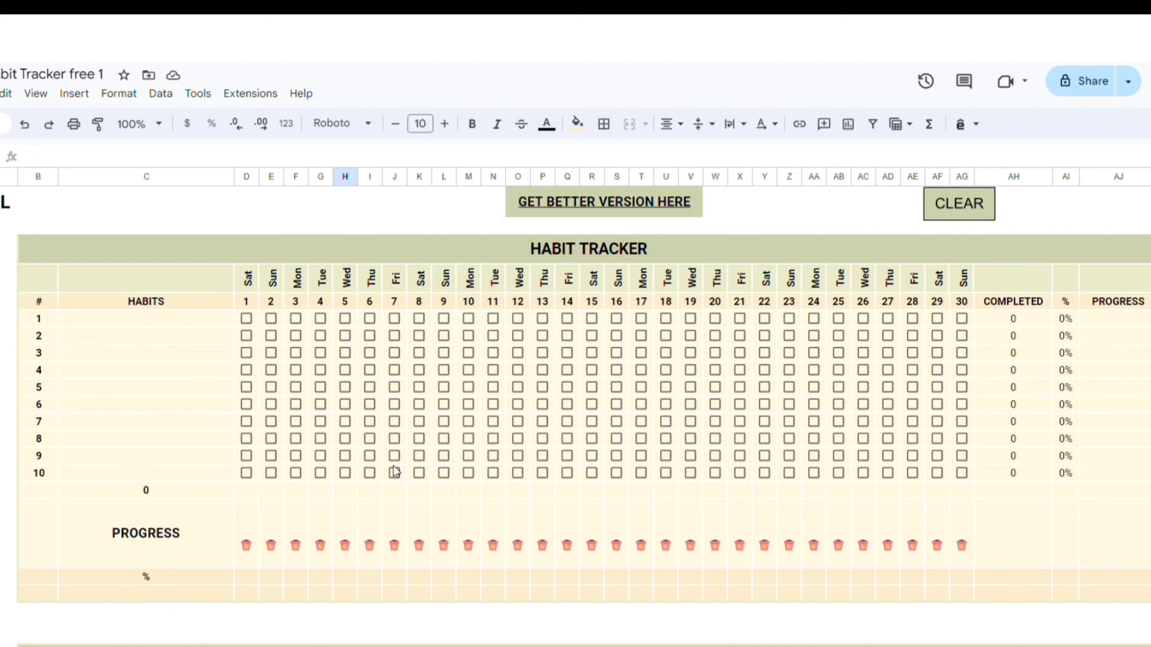
scroll(576, 405, "right", 2)
scroll(576, 405, "left", 1)
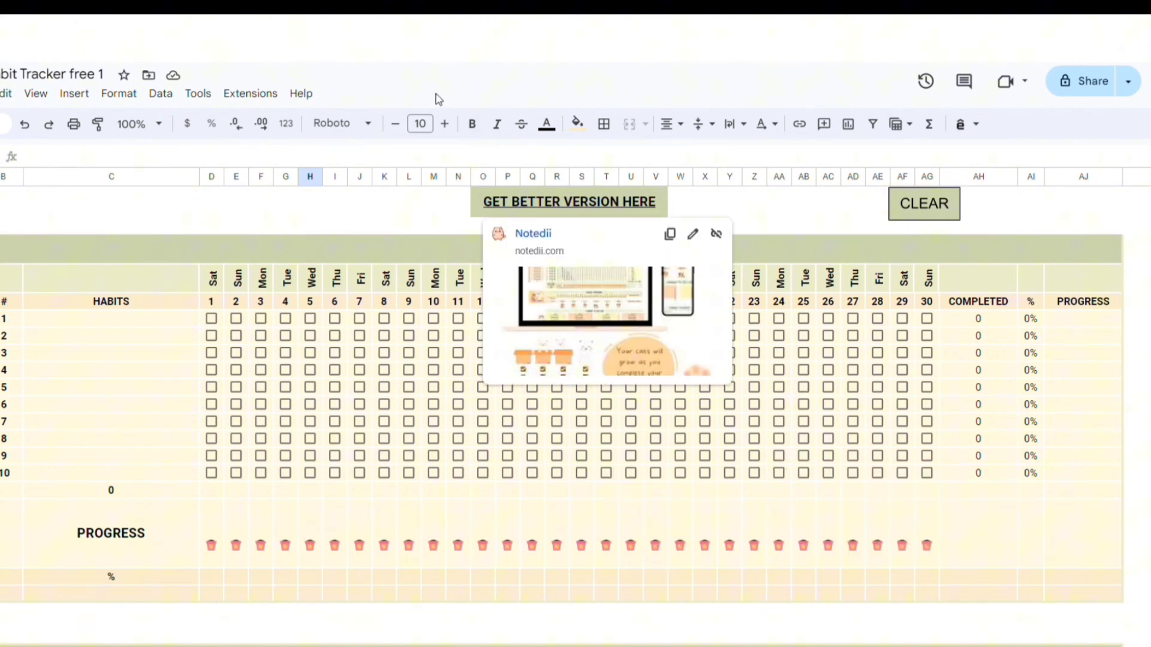
left_click(335, 216)
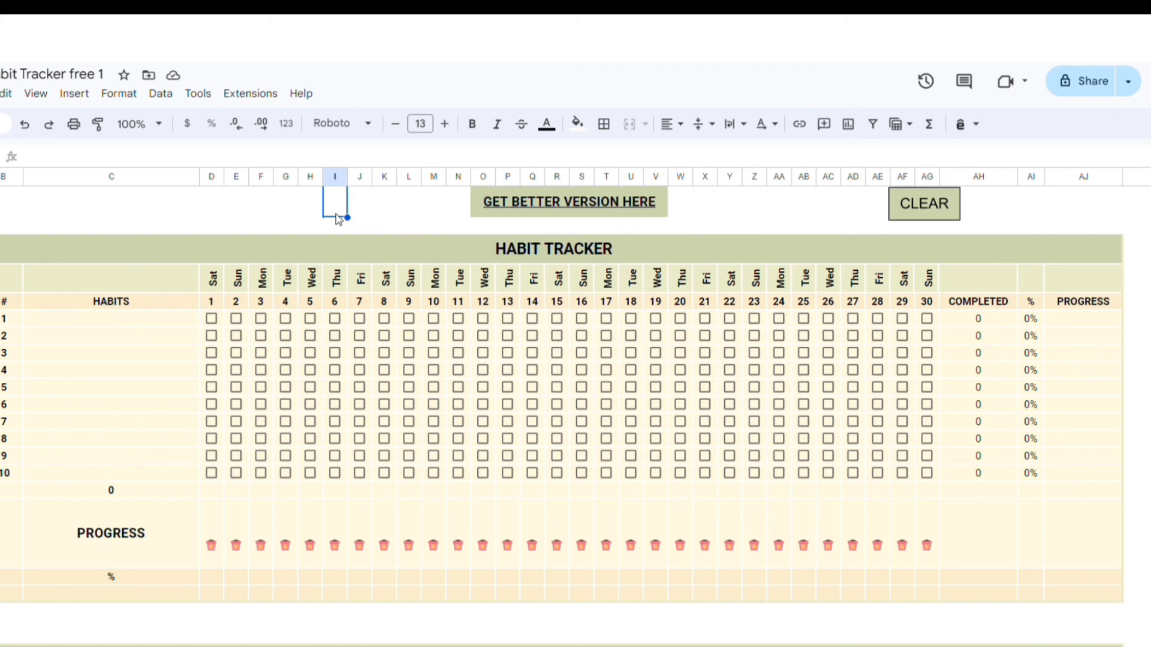